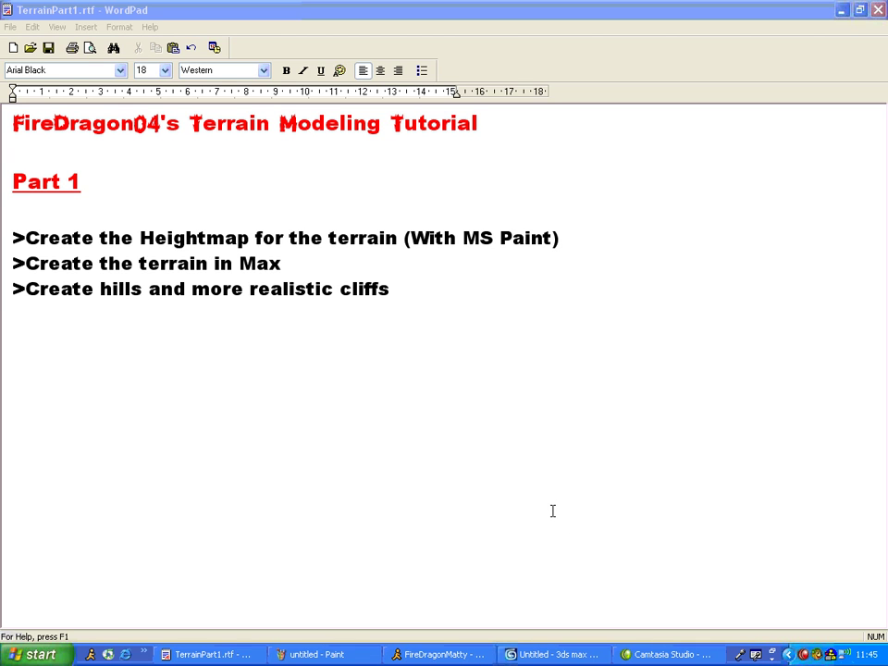
Switch to Paint, brush a closed U-shaped terrain outline across the canvas and fill its interior black.
left_click(553, 511)
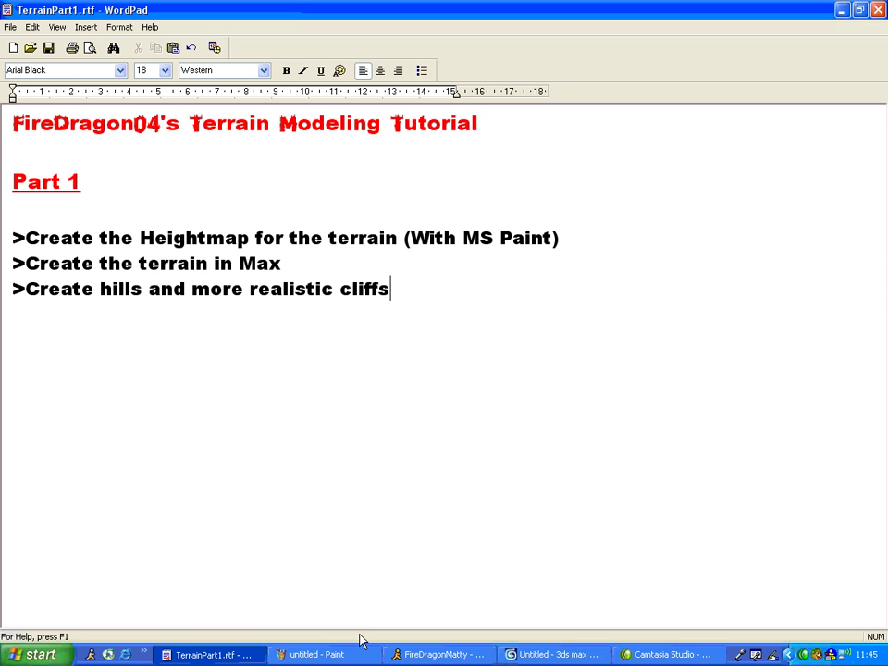
left_click(350, 653)
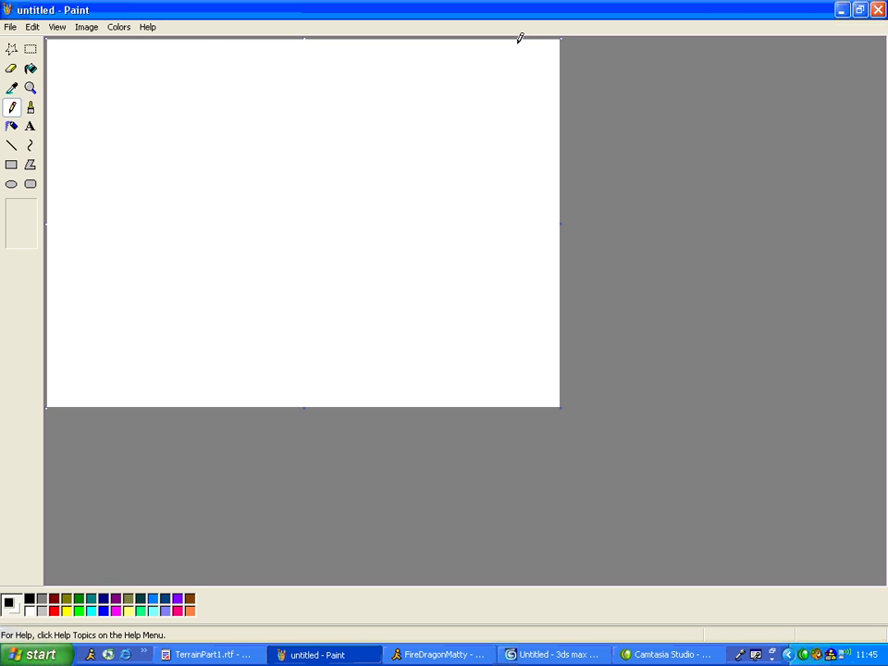
left_click(30, 108)
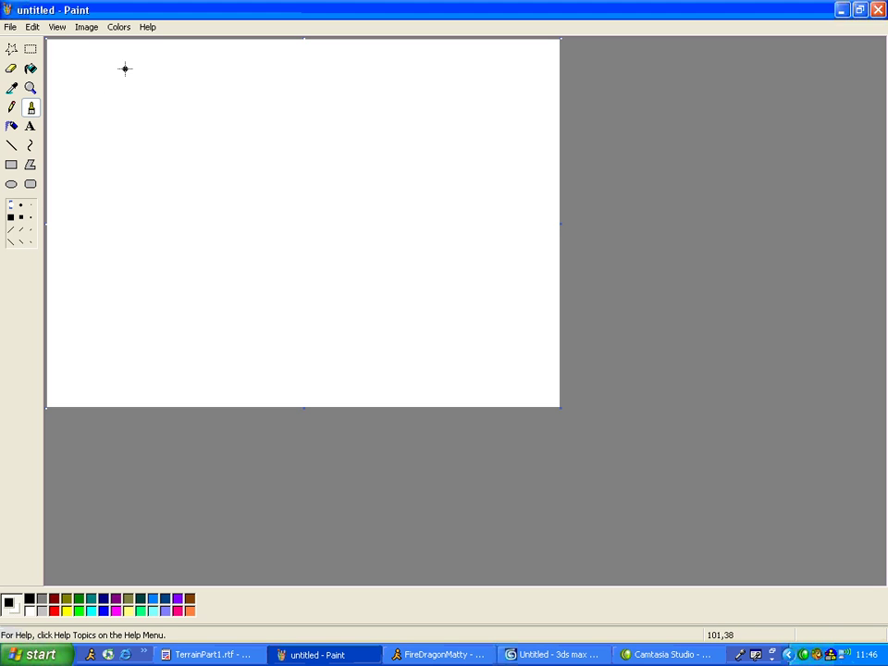
mouse_move(128, 60)
left_mouse_down()
mouse_move(80, 112)
mouse_move(129, 301)
mouse_move(192, 335)
mouse_move(233, 326)
mouse_move(343, 348)
mouse_move(444, 340)
mouse_move(503, 169)
mouse_move(507, 121)
mouse_move(492, 79)
mouse_move(413, 181)
mouse_move(361, 226)
mouse_move(292, 227)
mouse_move(180, 165)
mouse_move(154, 87)
mouse_move(131, 60)
mouse_move(148, 74)
left_mouse_up()
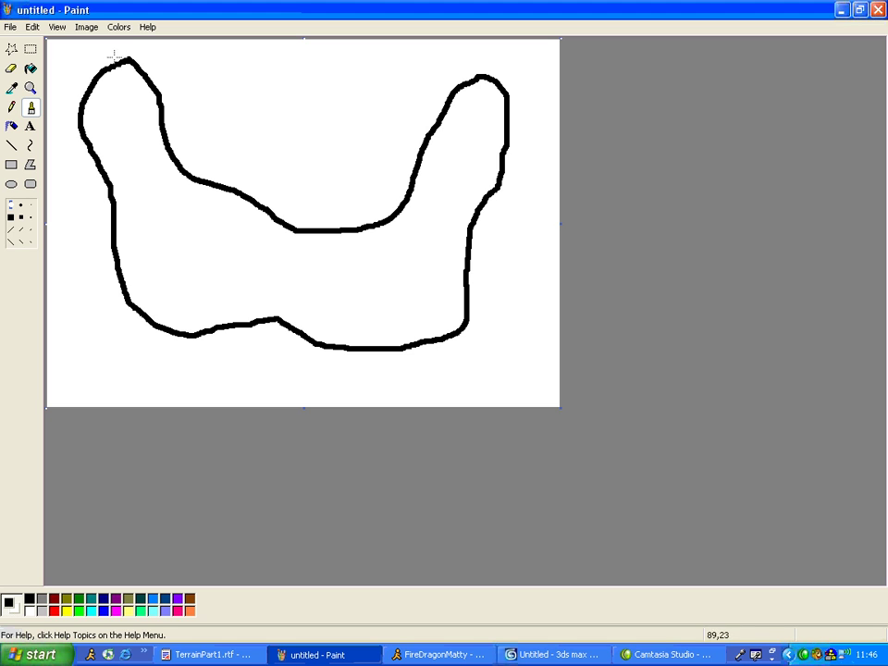
left_click(31, 68)
left_click(134, 148)
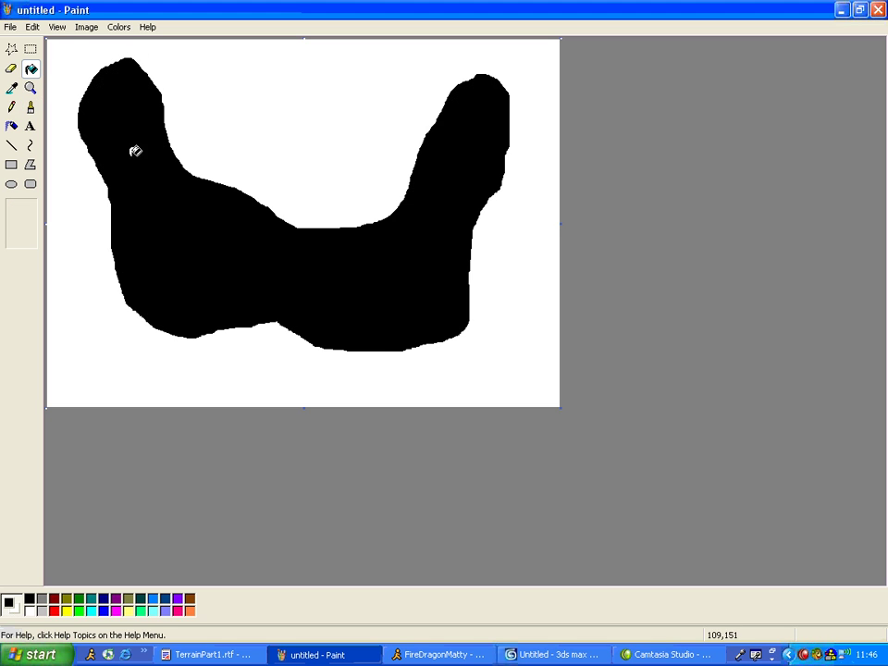
Smooth the black shape's uneven edges with brush strokes along its inner arms, upper middle and lower middle.
left_click(31, 106)
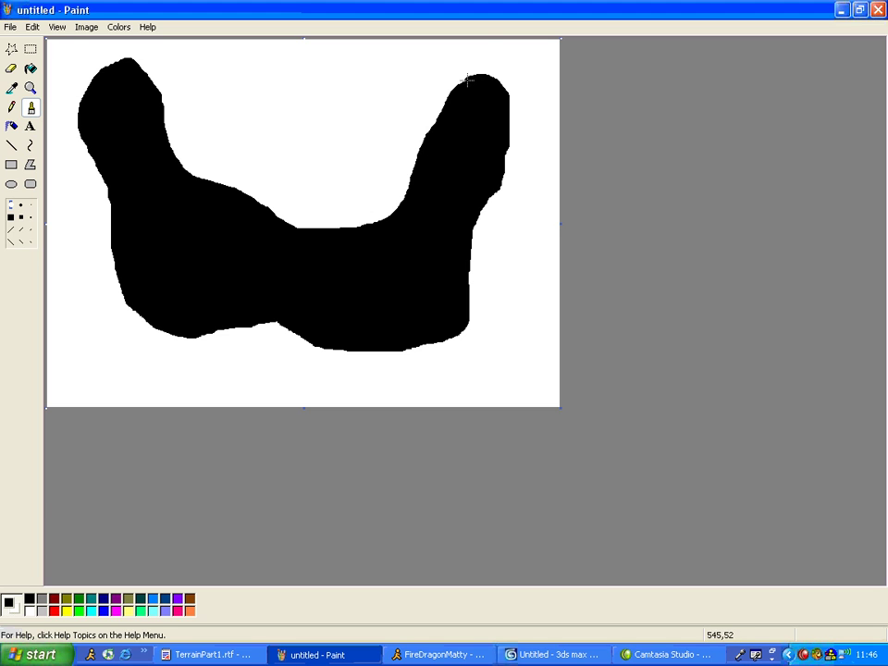
left_click_drag(457, 85, 429, 133)
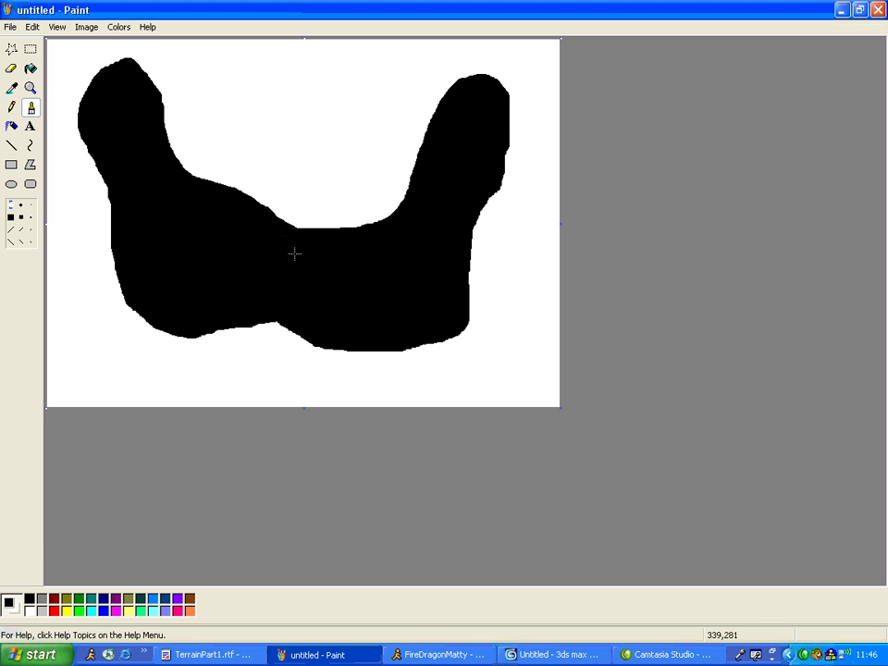
mouse_move(274, 220)
left_mouse_down()
mouse_move(348, 233)
mouse_move(335, 228)
left_mouse_up()
left_click_drag(282, 318, 324, 333)
left_click_drag(269, 326, 237, 328)
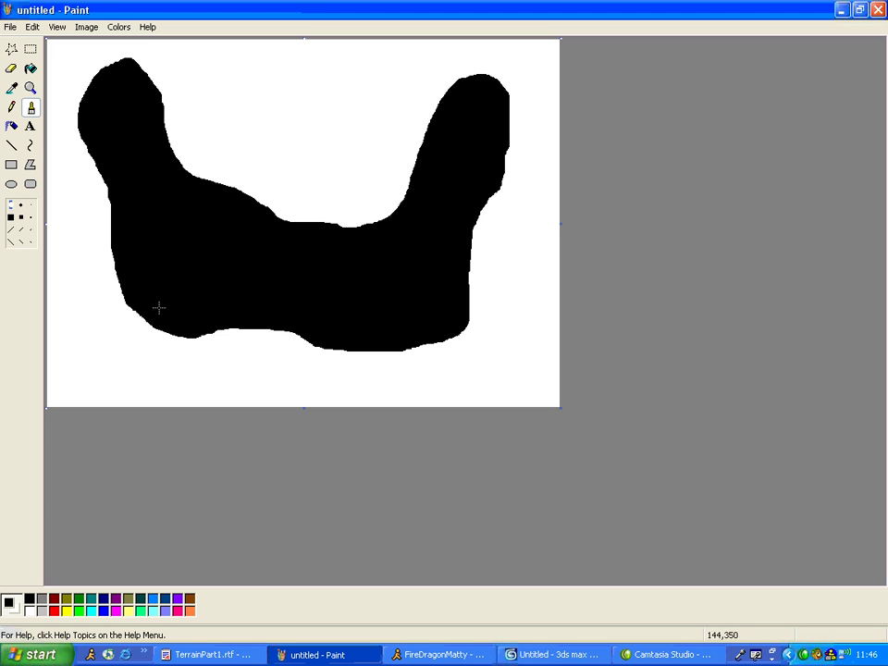
mouse_move(182, 154)
left_mouse_down()
mouse_move(146, 92)
mouse_move(154, 83)
mouse_move(146, 71)
mouse_move(166, 125)
left_mouse_up()
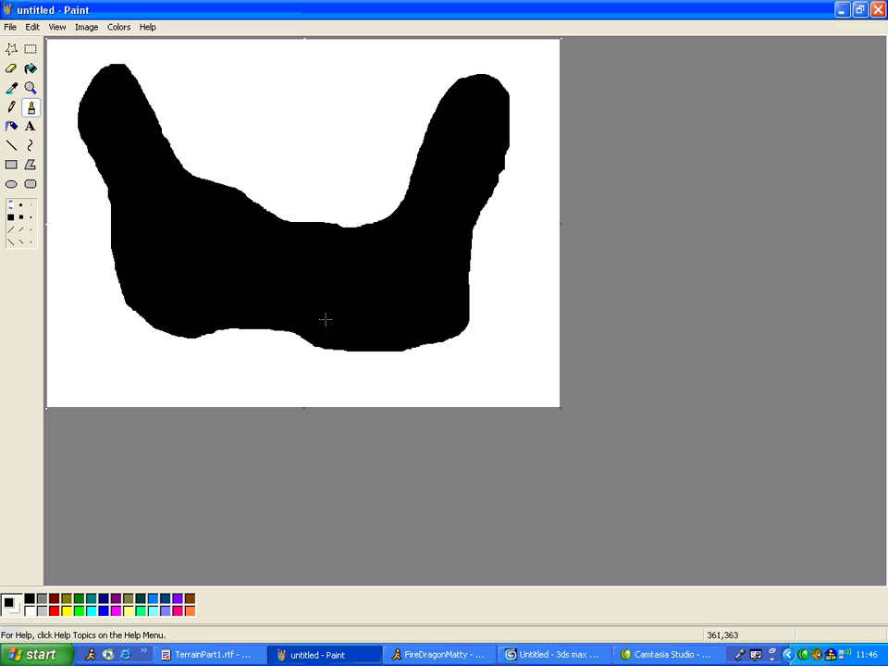
Save the image to the Desktop as HeightMap in JPEG format.
left_click(8, 26)
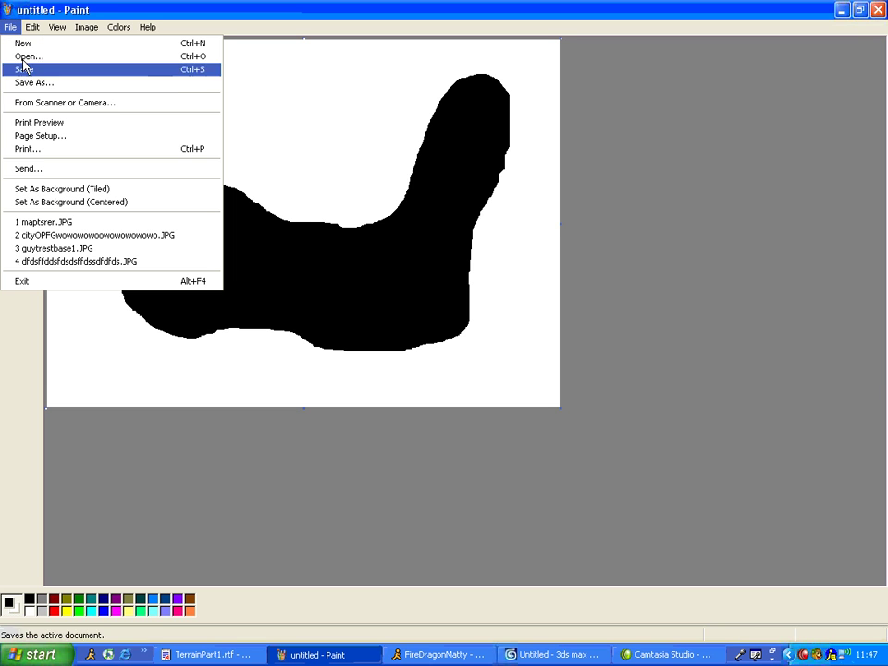
left_click(64, 85)
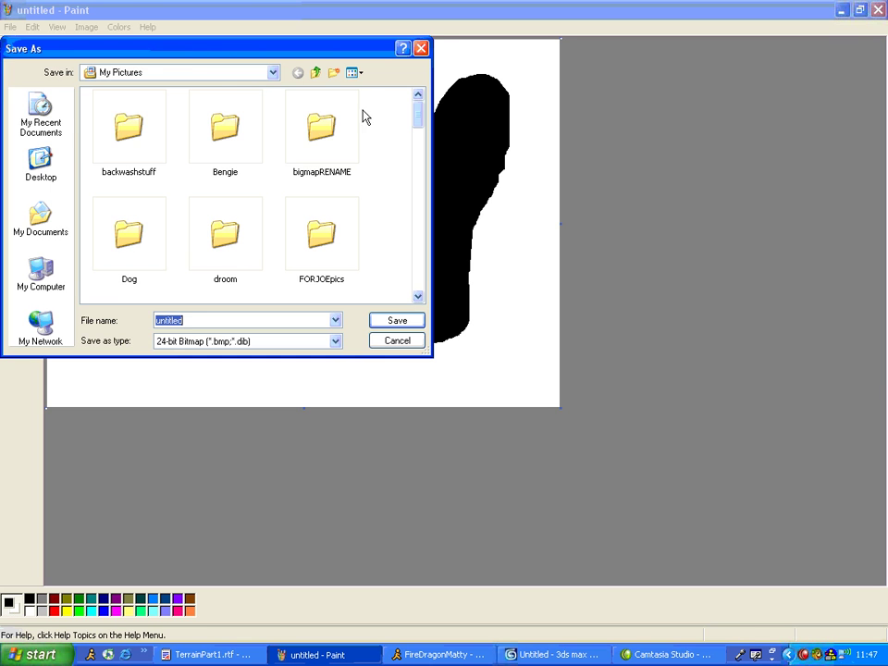
left_click(315, 72)
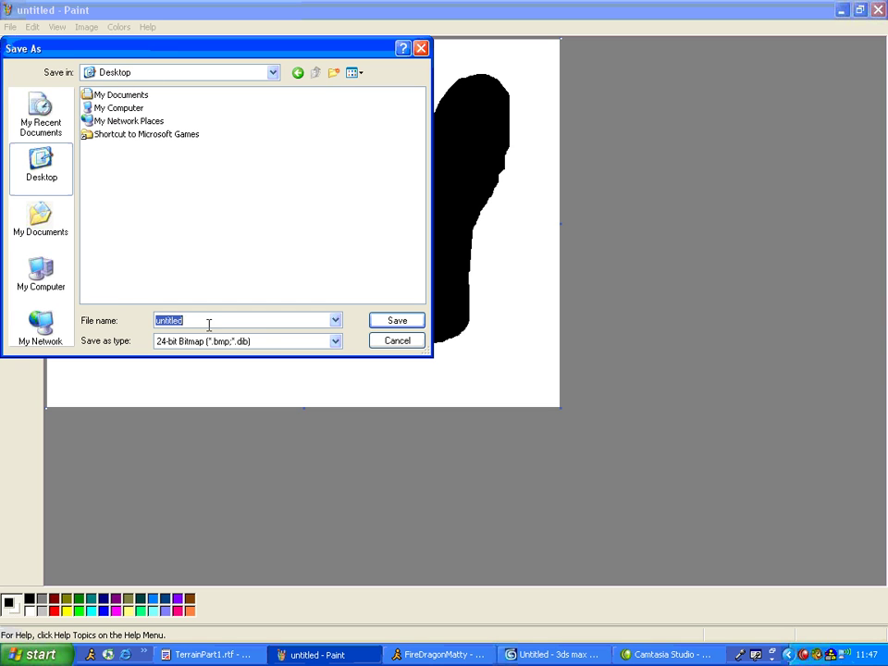
type("HeightMap")
left_click(333, 343)
left_click(198, 402)
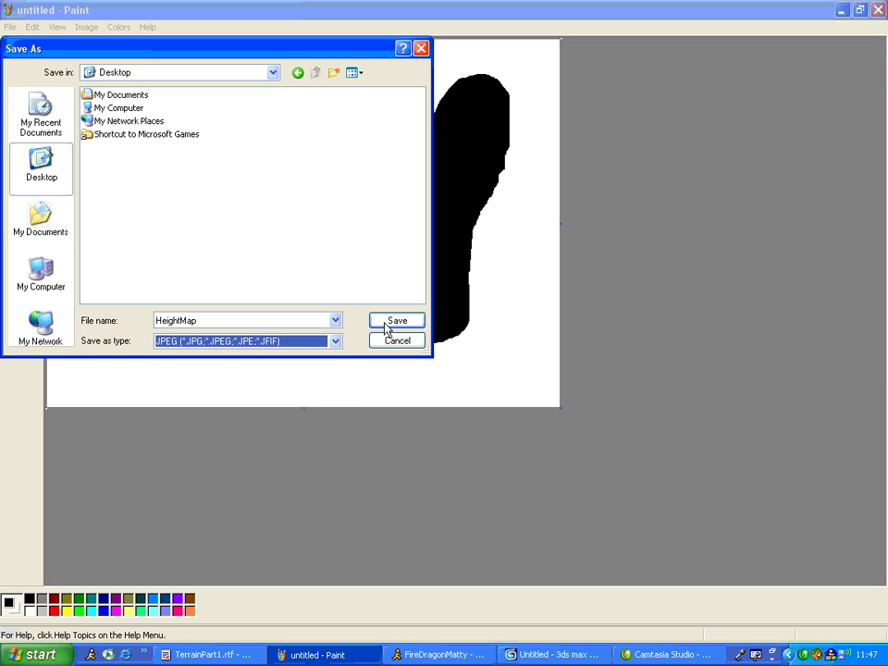
left_click(397, 320)
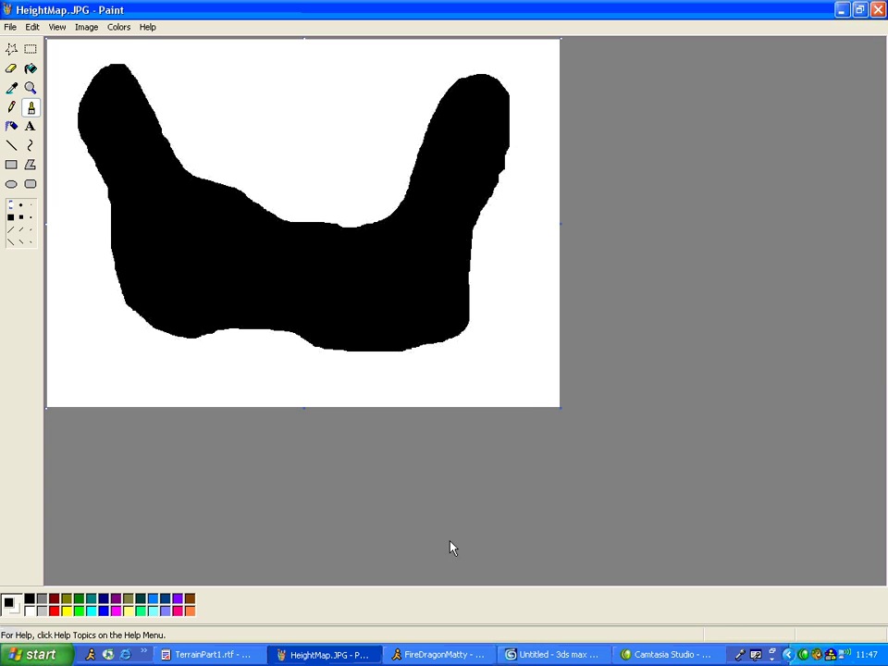
Switch to 3ds max and create a box in the Top viewport, about 263 long, 301 wide and 170 high.
left_click(552, 654)
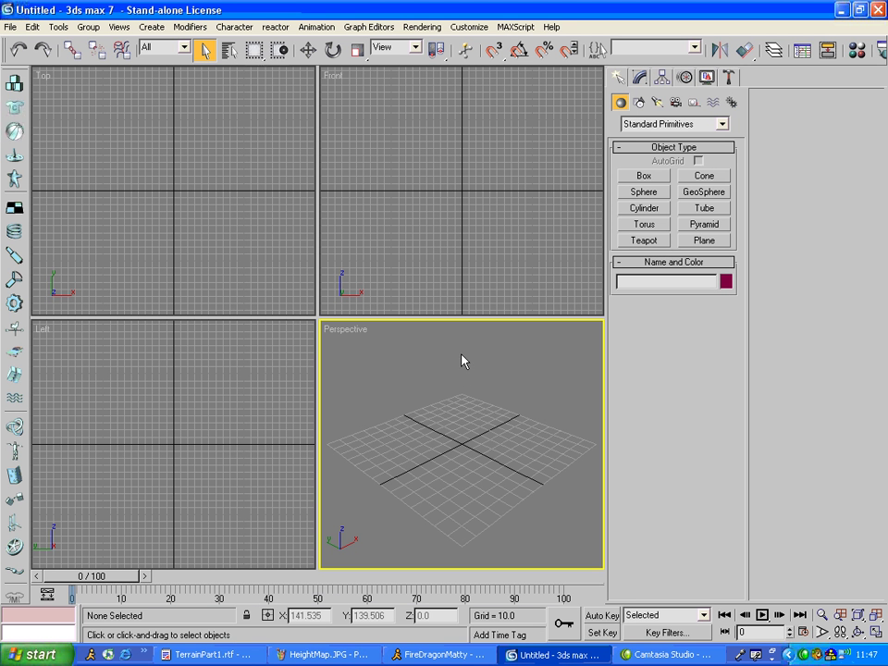
left_click(645, 176)
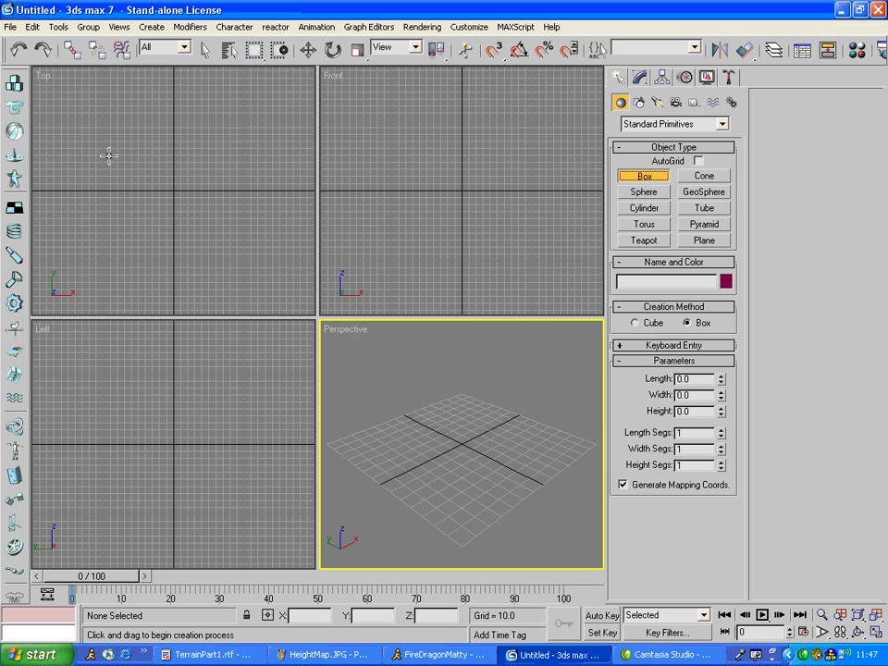
left_click_drag(58, 97, 272, 280)
scroll(452, 475, "down", 10)
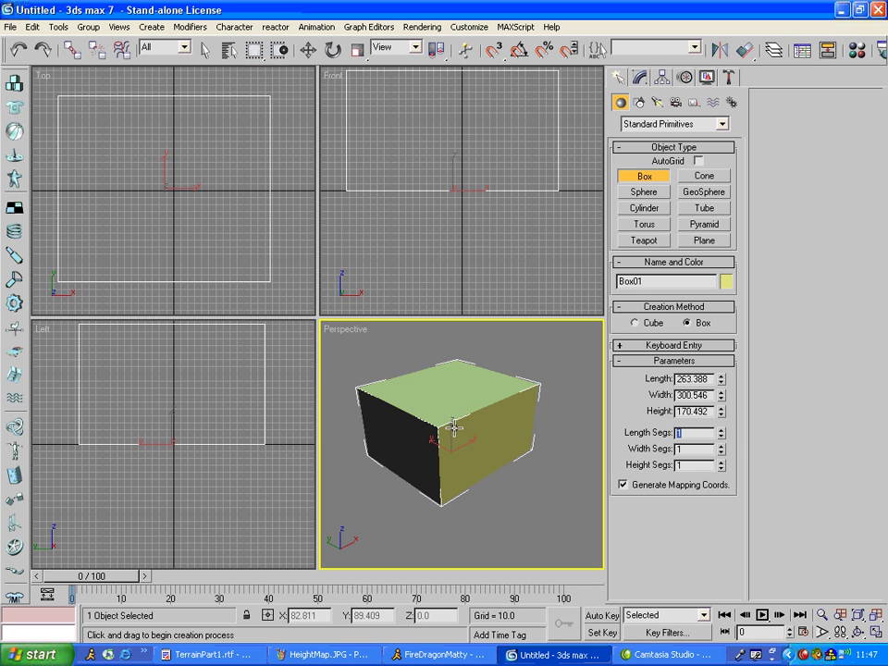
Set the box's length and width segments to 50 each and finish creating it.
type("50")
key("Tab")
type("5")
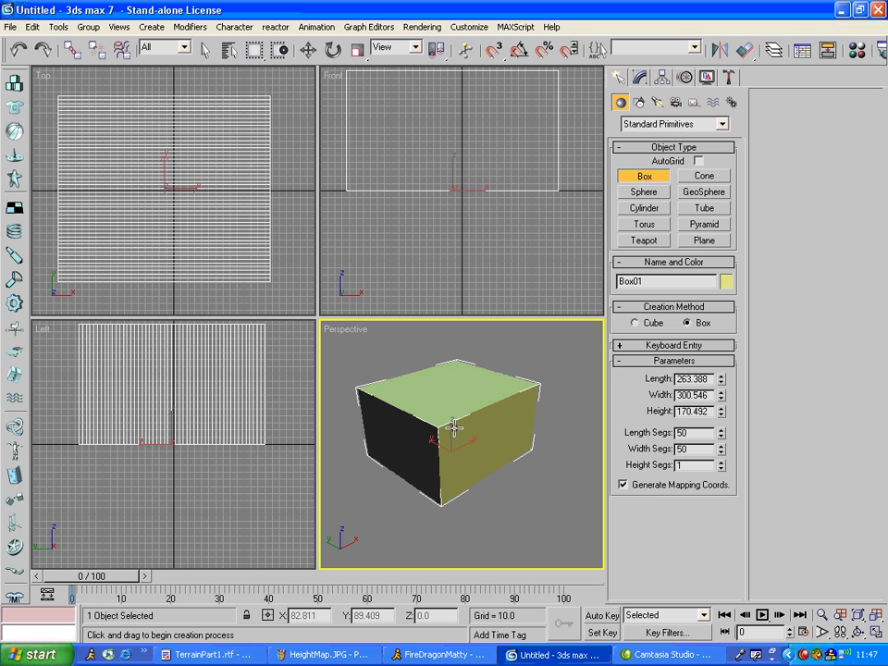
mouse_move(460, 432)
middle_mouse_down("alt")
mouse_move(477, 442)
mouse_move(422, 432)
mouse_move(471, 431)
mouse_move(460, 447)
mouse_move(446, 428)
mouse_move(454, 422)
middle_mouse_up("alt")
right_click(454, 422)
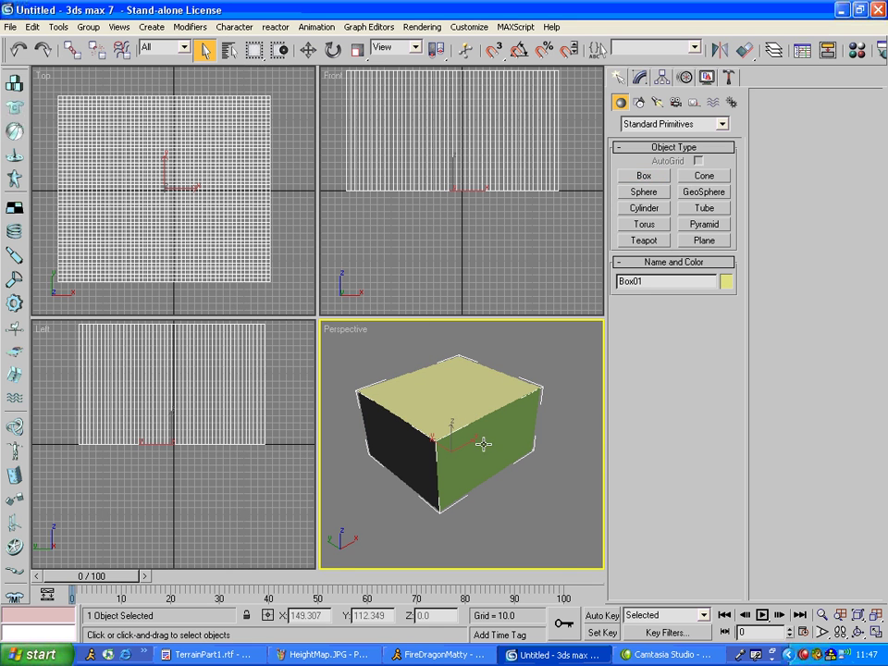
Convert the box to an editable mesh and flip the normals of all its polygons.
right_click(551, 440)
left_click(595, 557)
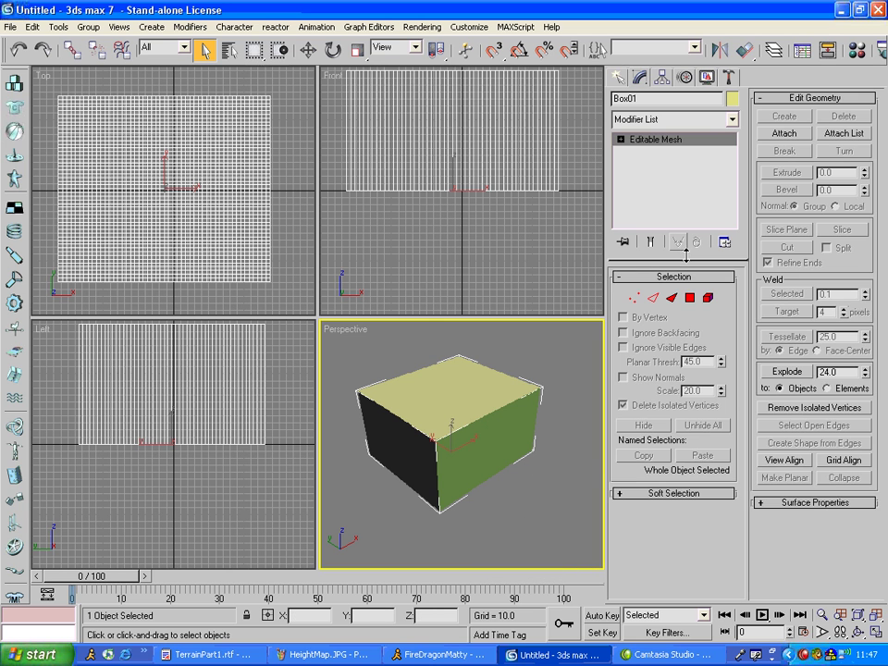
left_click(690, 297)
scroll(539, 253, "down", 3)
middle_click_drag(543, 254, 539, 254)
left_click_drag(344, 92, 578, 208)
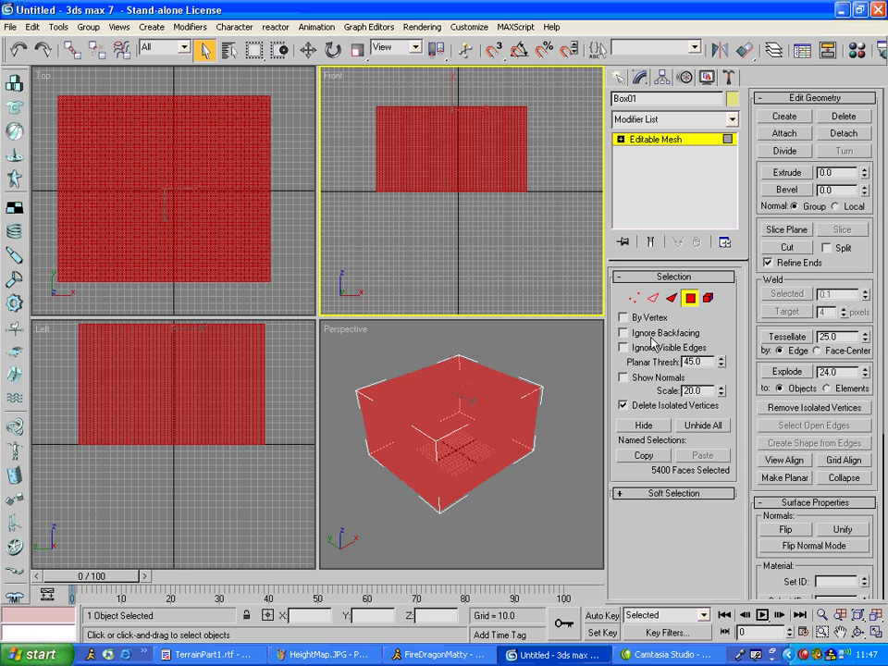
left_click_drag(352, 89, 640, 278)
left_click(789, 530)
middle_click_drag(526, 482, 757, 335, "alt")
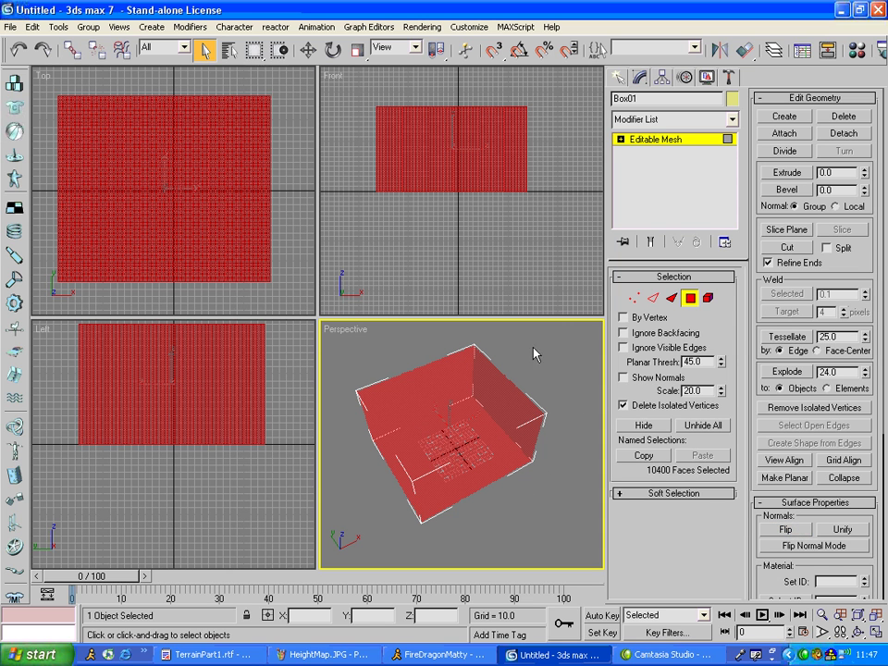
Display the box shaded, then select its side and top polygons and hide them, leaving only the floor.
left_click(689, 300)
middle_click_drag(477, 455, 433, 424, "alt")
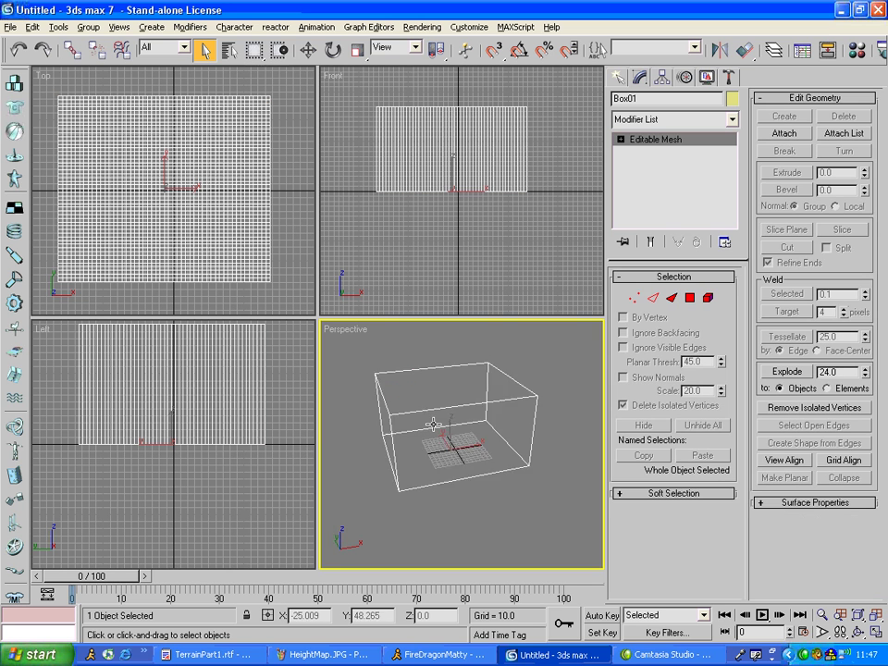
key("F3")
left_click(690, 297)
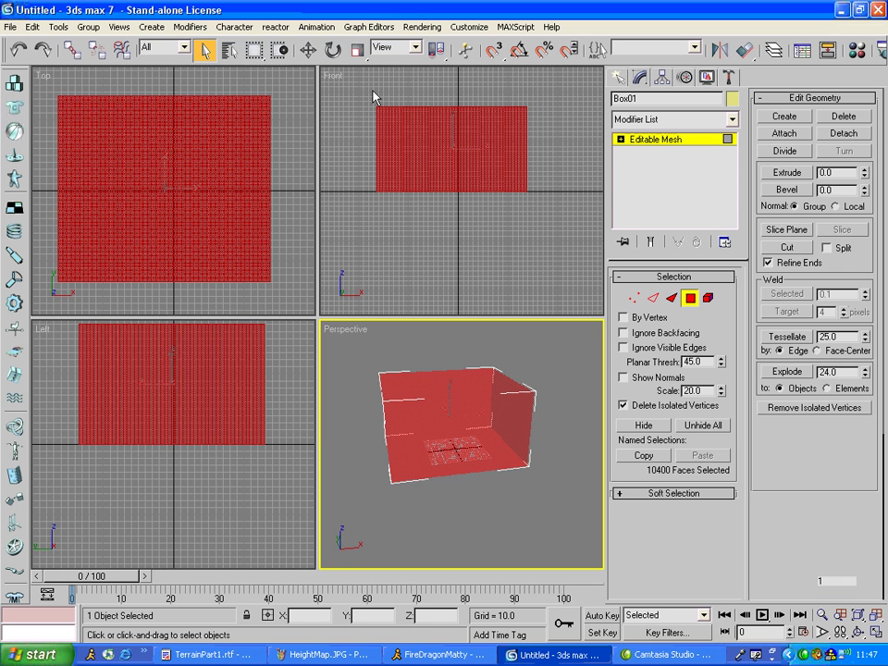
left_click_drag(357, 93, 563, 192)
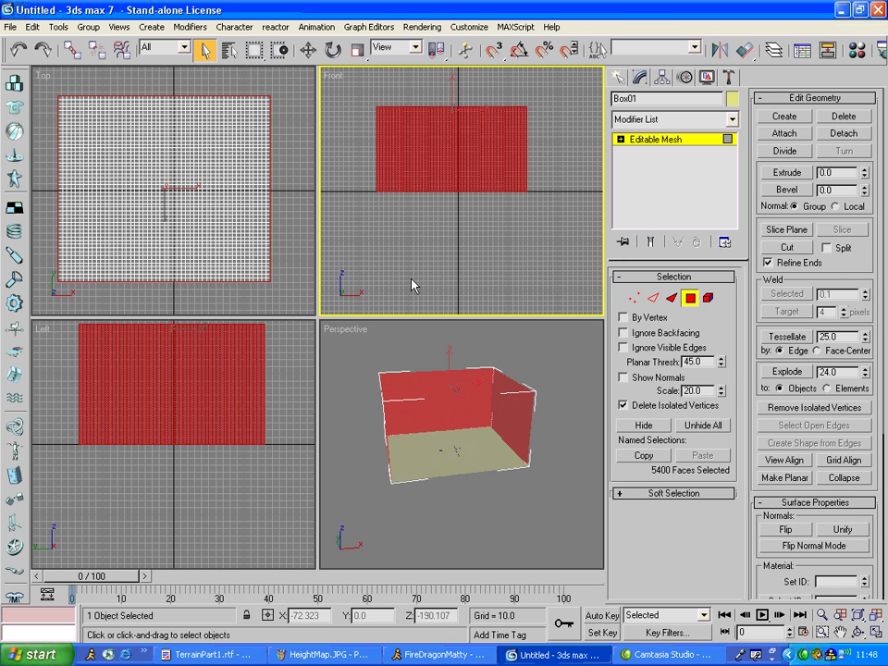
mouse_move(405, 429)
middle_mouse_down("alt")
mouse_move(517, 410)
mouse_move(470, 383)
mouse_move(406, 444)
middle_mouse_up("alt")
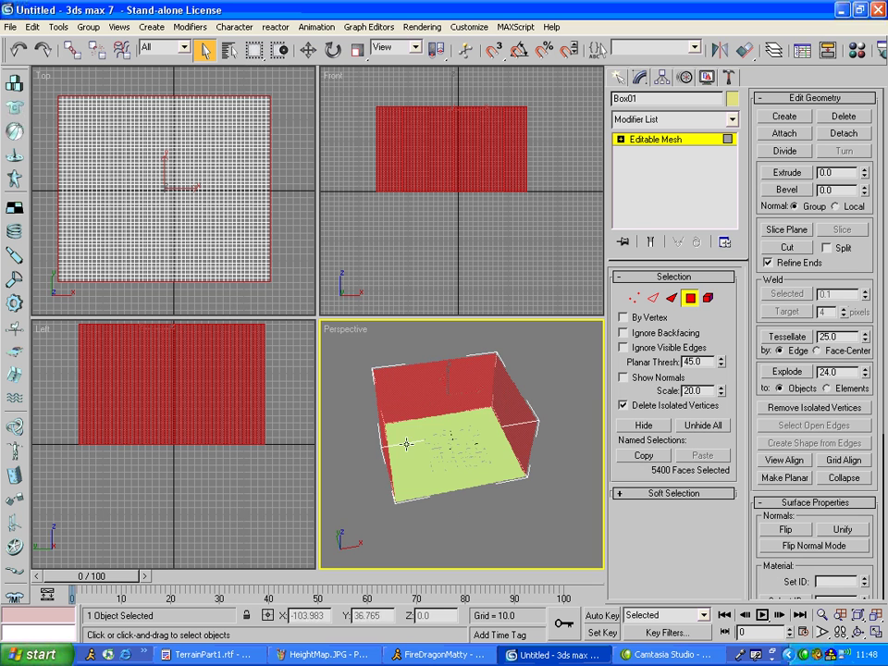
left_click(644, 424)
middle_click_drag(545, 472, 524, 474, "alt")
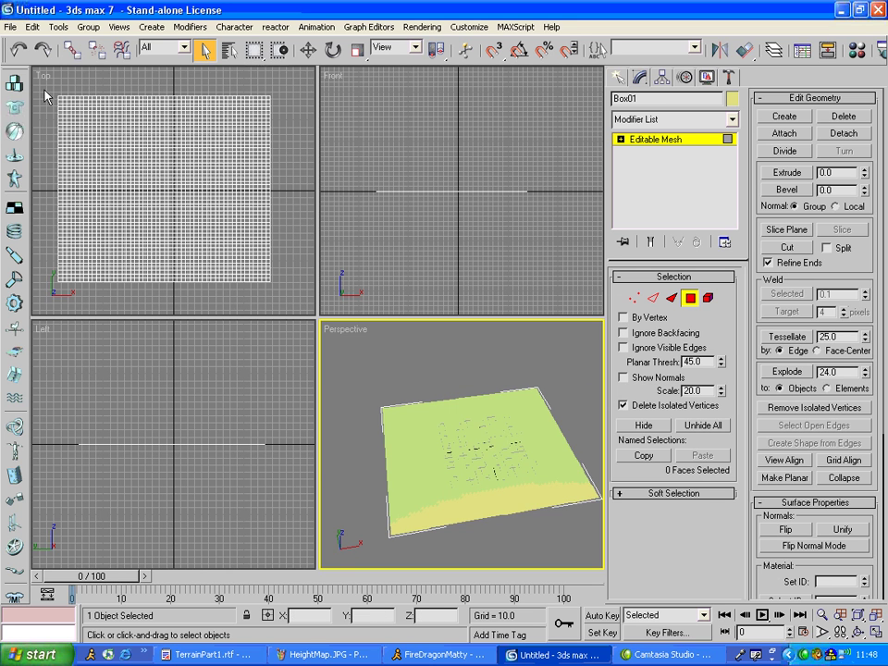
Select all of the floor's polygons and apply a Displace modifier to them.
left_click_drag(44, 91, 296, 329)
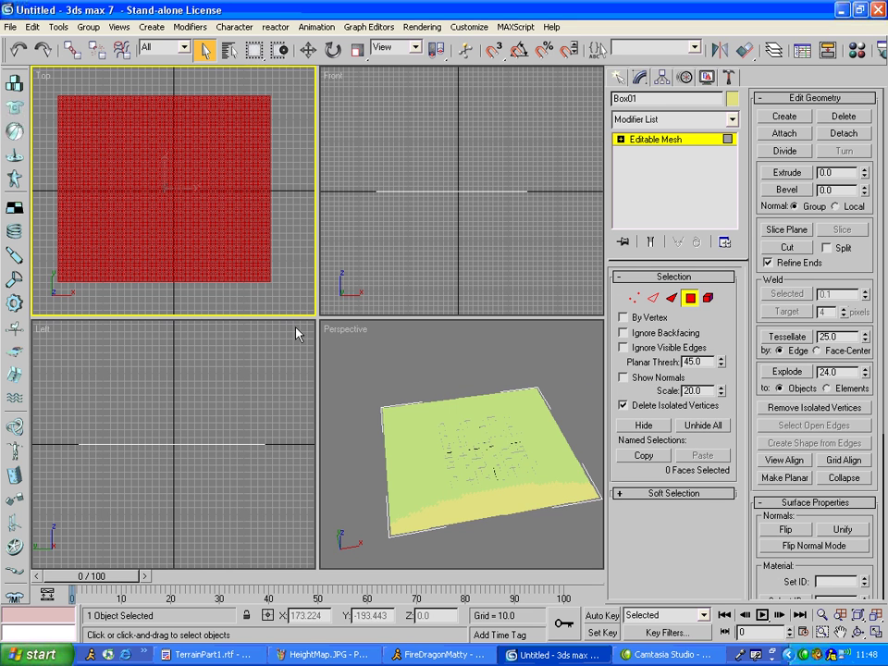
left_click(731, 119)
left_click_drag(737, 163, 746, 242)
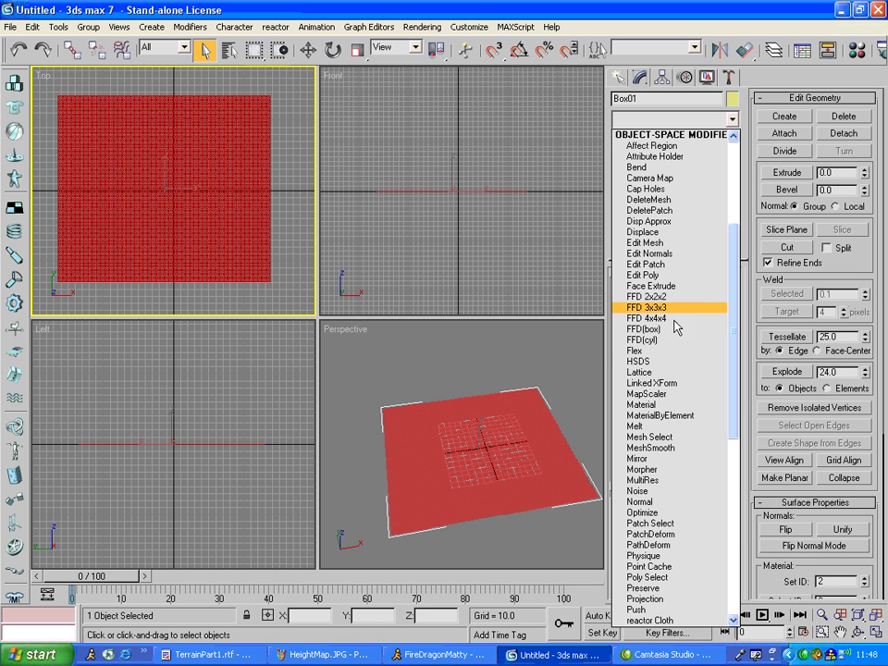
left_click(666, 232)
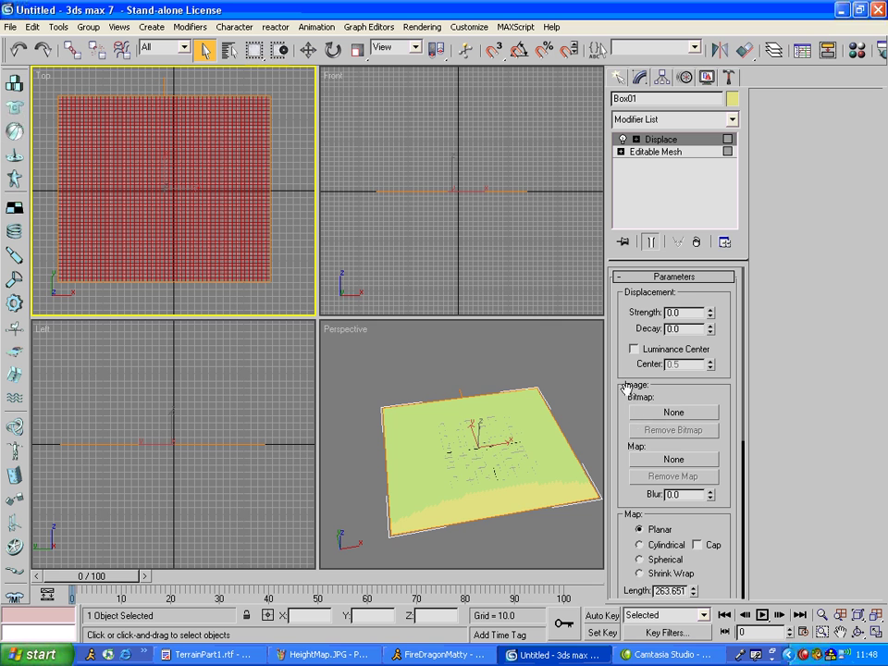
Load HeightMap.JPG from the Desktop as the Displace modifier's bitmap.
left_click(688, 415)
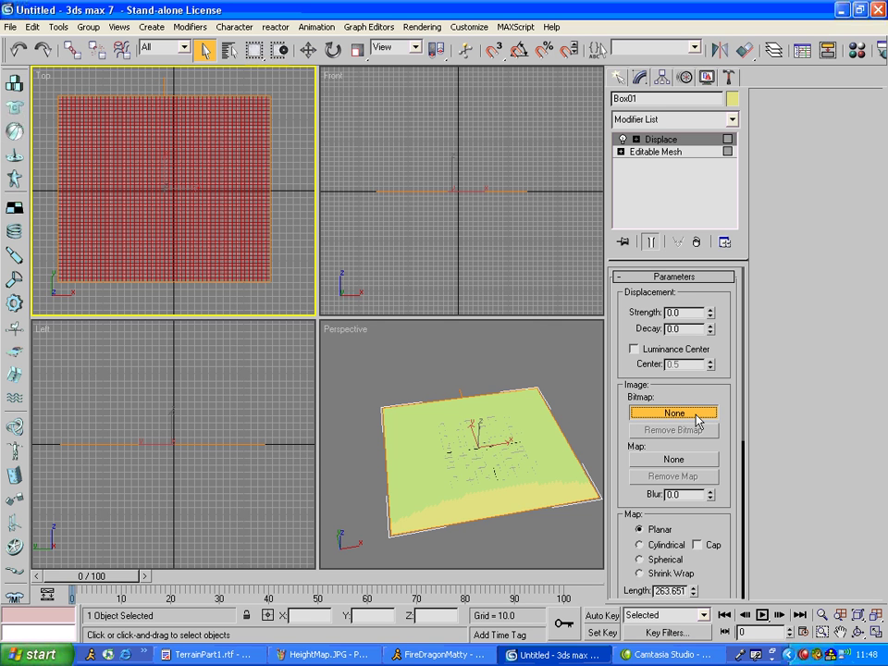
left_click(252, 96)
left_click(253, 96)
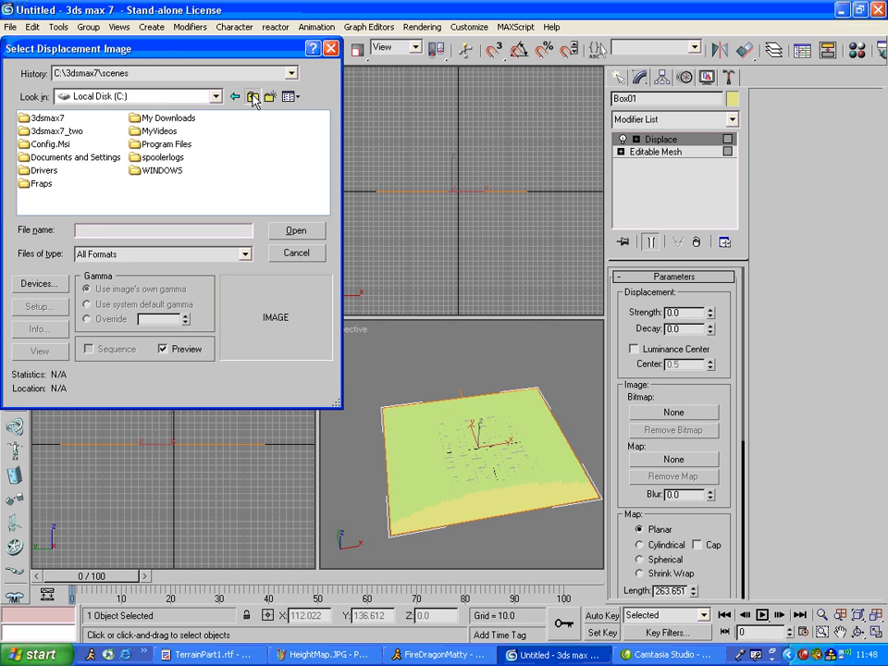
left_click(252, 96)
left_click(252, 96)
double_click(59, 158)
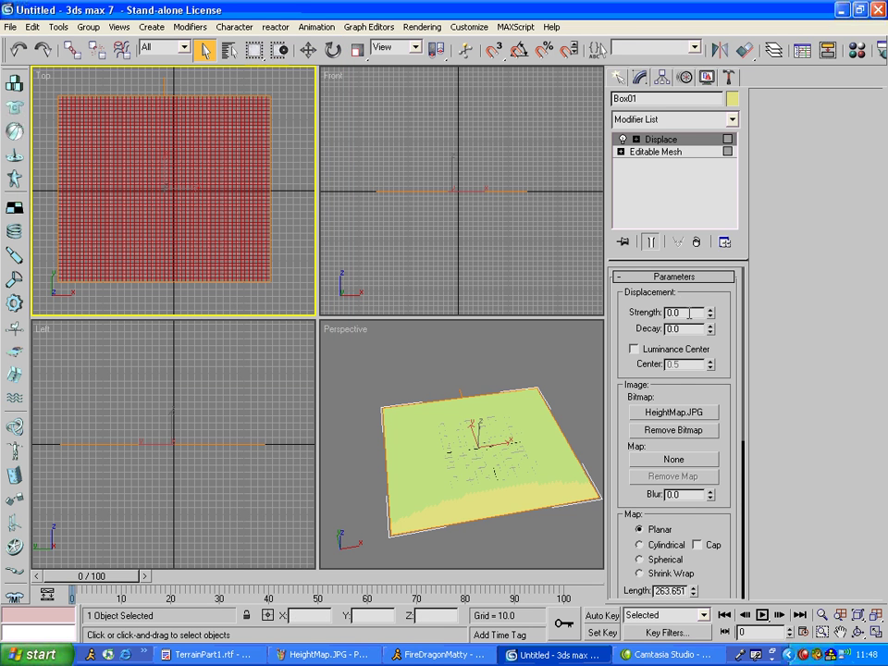
Set the displacement strength to 50.
left_click_drag(688, 313, 295, 297)
type("50")
left_click(447, 410)
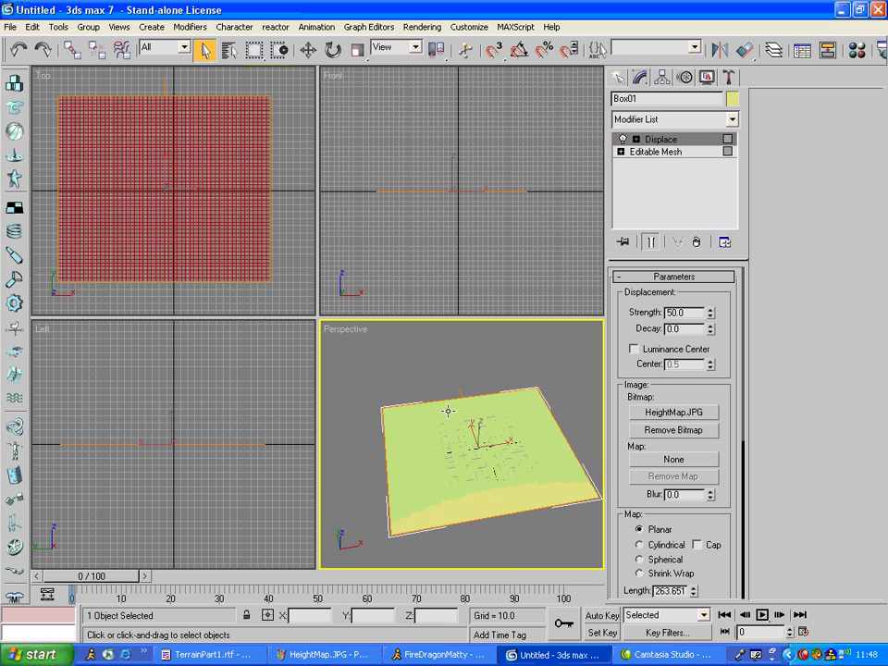
Examine the displaced terrain's cliffs and valley floor from several angles and distances in the perspective view.
middle_click_drag(452, 413, 508, 391, "alt")
scroll(505, 455, "up", 4)
scroll(505, 455, "down", 4)
scroll(546, 454, "up", 3)
scroll(416, 420, "down", 3)
scroll(529, 436, "up", 3)
mouse_move(416, 420)
middle_mouse_down("alt")
mouse_move(530, 436)
mouse_move(506, 408)
mouse_move(519, 404)
mouse_move(532, 454)
mouse_move(519, 482)
mouse_move(529, 468)
mouse_move(479, 461)
mouse_move(432, 427)
mouse_move(489, 448)
mouse_move(517, 482)
mouse_move(497, 444)
mouse_move(500, 418)
middle_mouse_up("alt")
scroll(505, 408, "down", 2)
scroll(526, 476, "down", 3)
scroll(450, 441, "up", 3)
scroll(516, 482, "down", 3)
Convert the displaced terrain object to an editable mesh.
right_click(497, 417)
mouse_move(555, 543)
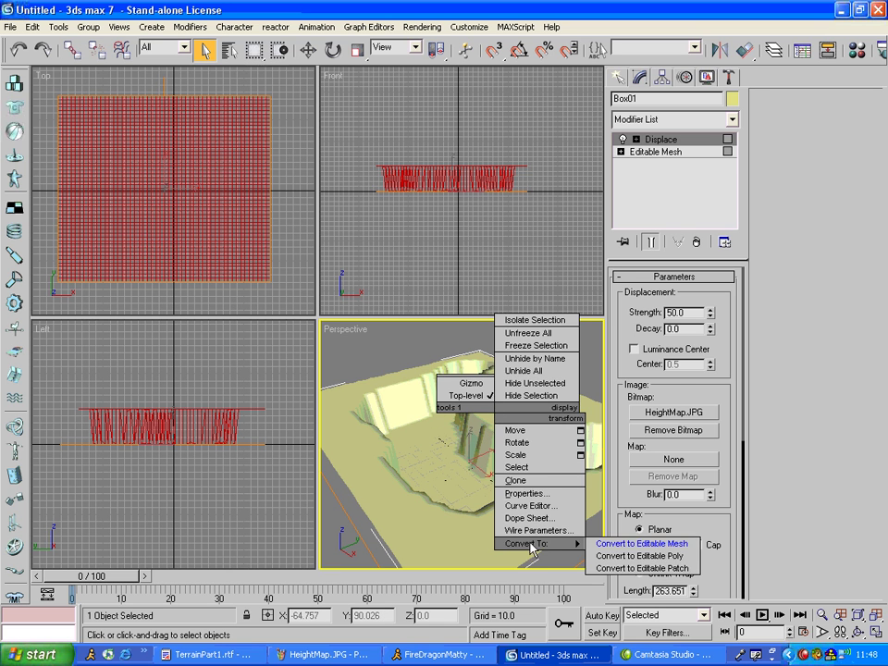
left_click(610, 546)
Enter vertex editing on the terrain mesh and enable soft selection with the 20.0 falloff.
mouse_move(555, 444)
middle_mouse_down("alt")
mouse_move(553, 505)
mouse_move(505, 501)
mouse_move(410, 458)
middle_mouse_up("alt")
scroll(416, 443, "down", 4)
scroll(520, 488, "up", 3)
left_click(635, 297)
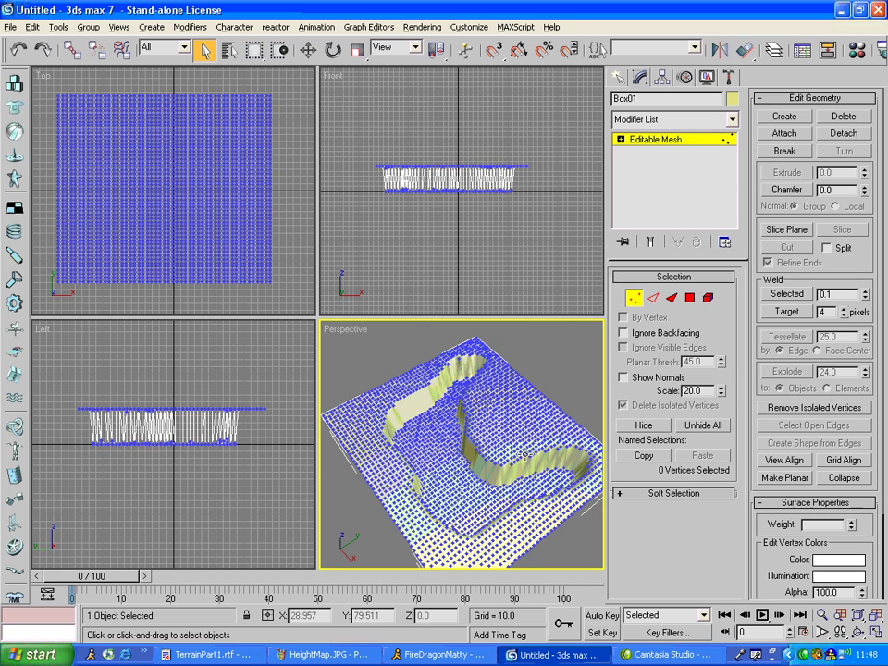
middle_click_drag(481, 389, 454, 432, "alt")
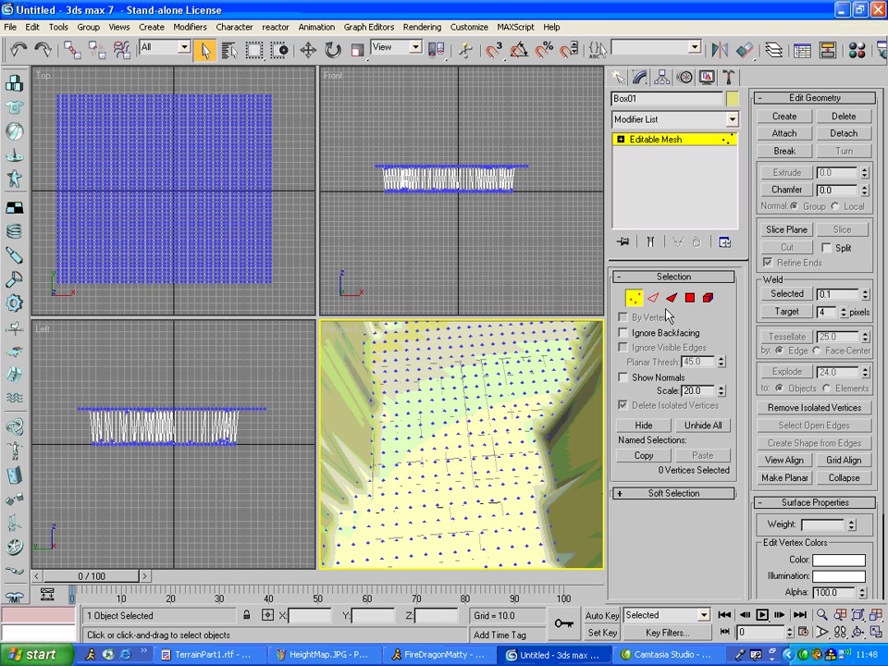
left_click(635, 495)
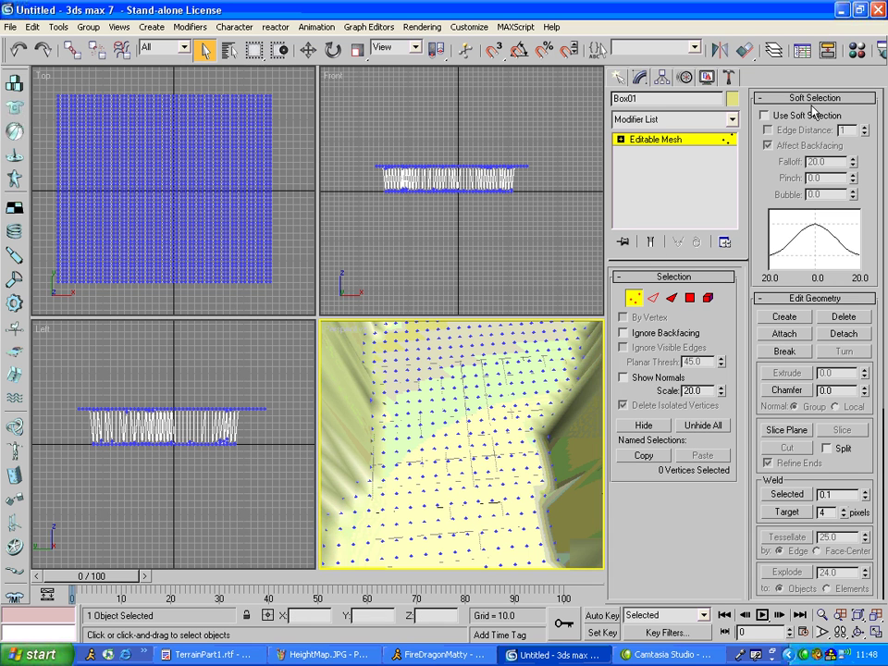
left_click(765, 115)
Select a vertex on the open valley floor and raise it about 3.3 units to form a low hill.
left_click(433, 448)
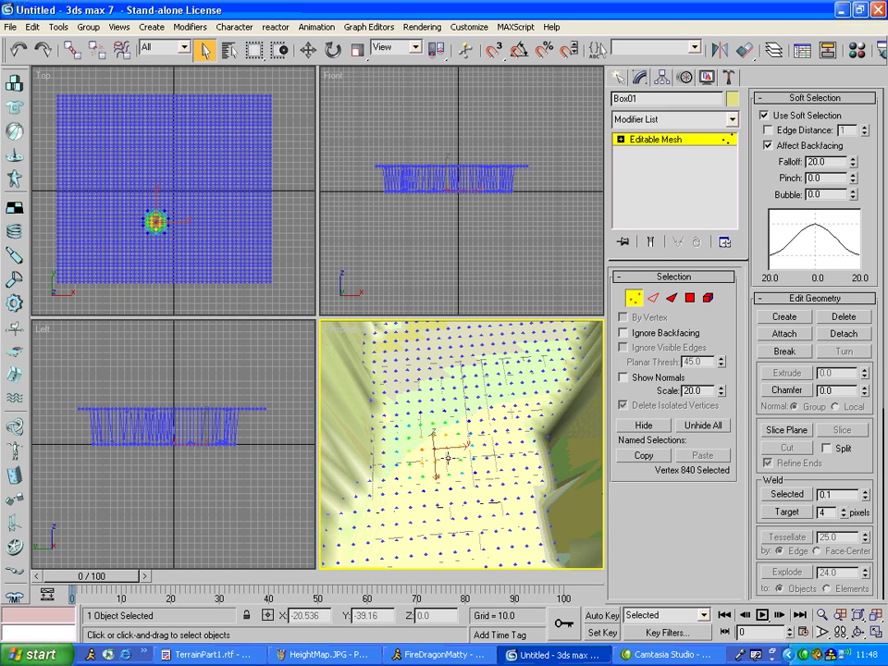
left_click(308, 50)
middle_click_drag(479, 524, 452, 424, "alt")
left_click_drag(453, 424, 457, 422)
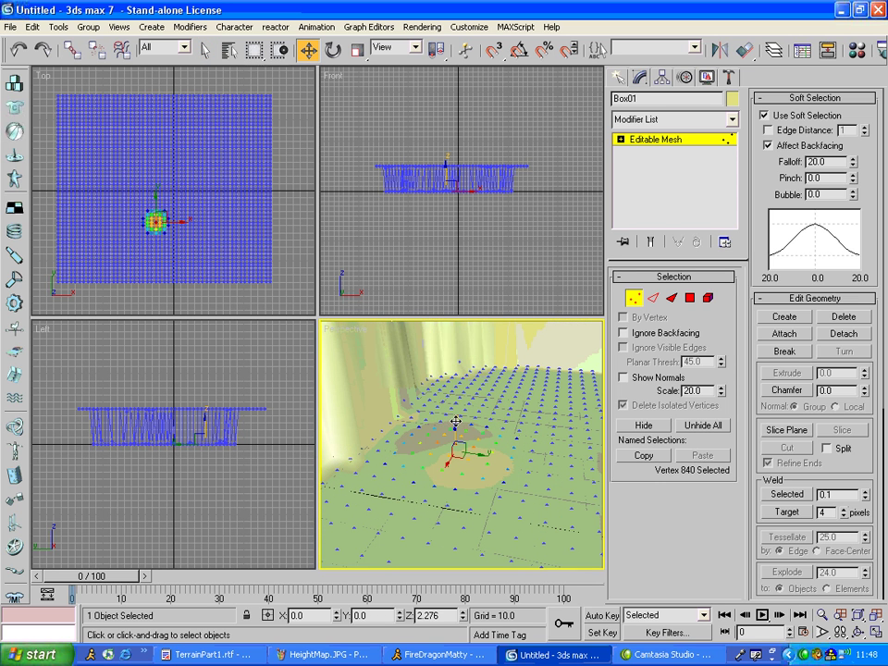
Raise three more single vertices across the valley floor by about 2.7, 3.4 and 2.5 units to form separate low hills.
middle_click_drag(452, 454, 488, 401, "alt")
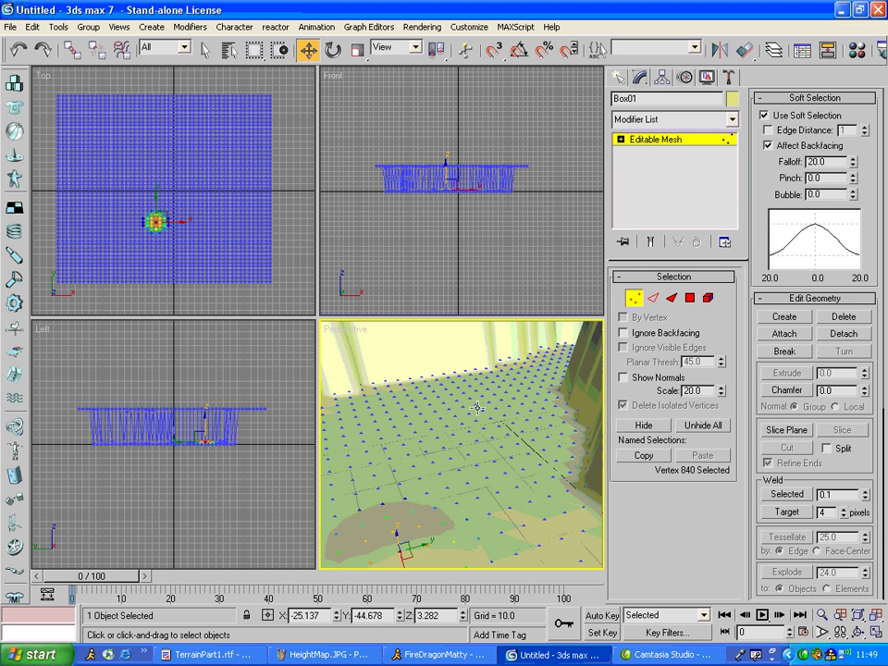
left_click(478, 408)
left_click_drag(478, 390, 477, 381)
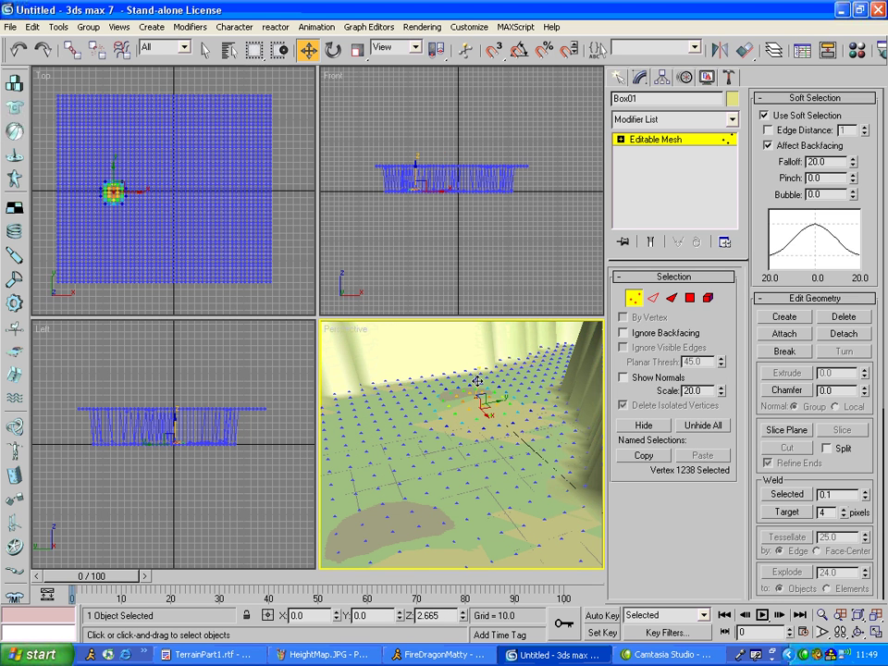
left_click(364, 428)
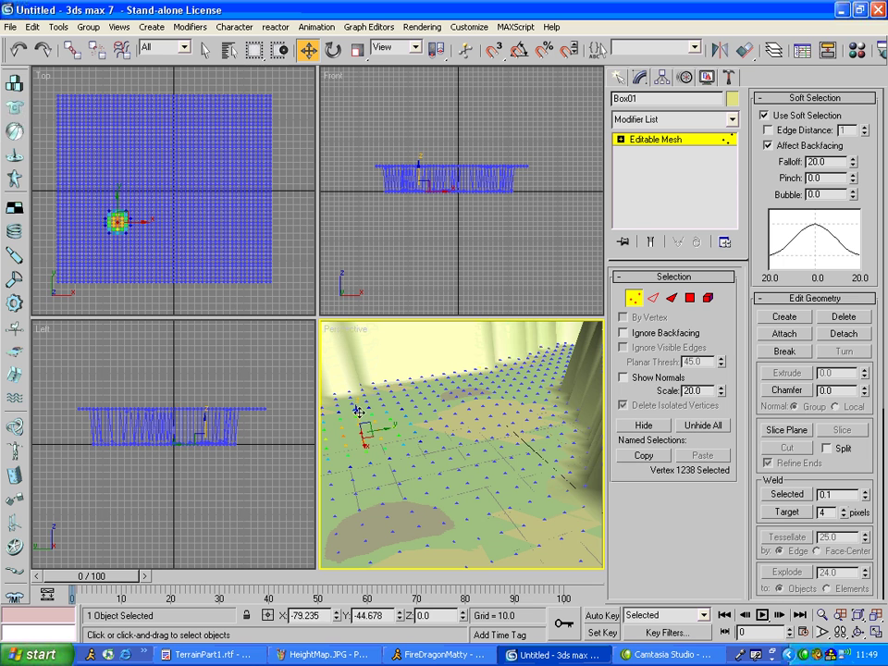
left_click_drag(356, 406, 353, 402)
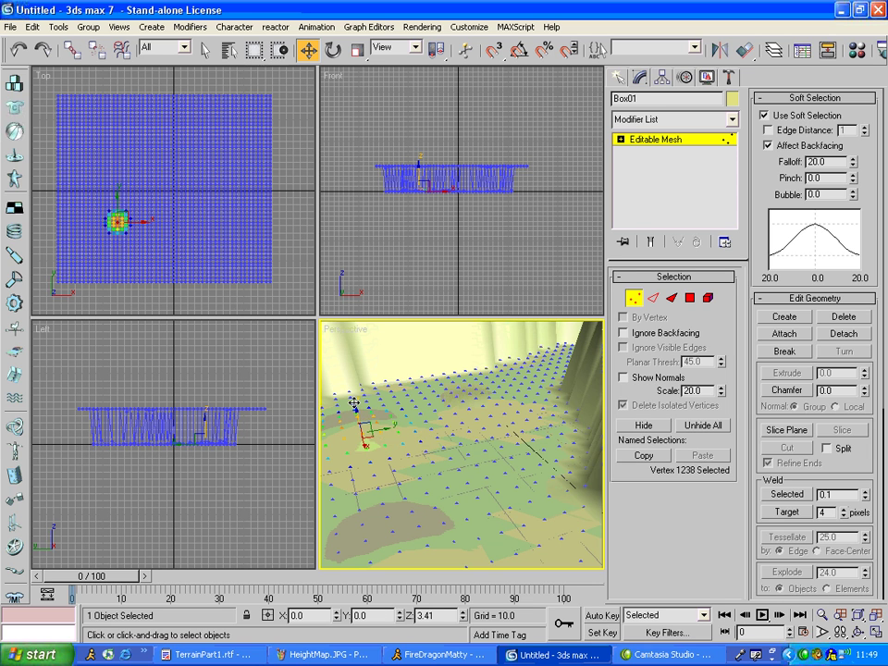
left_click(505, 470)
left_click_drag(505, 450, 505, 449)
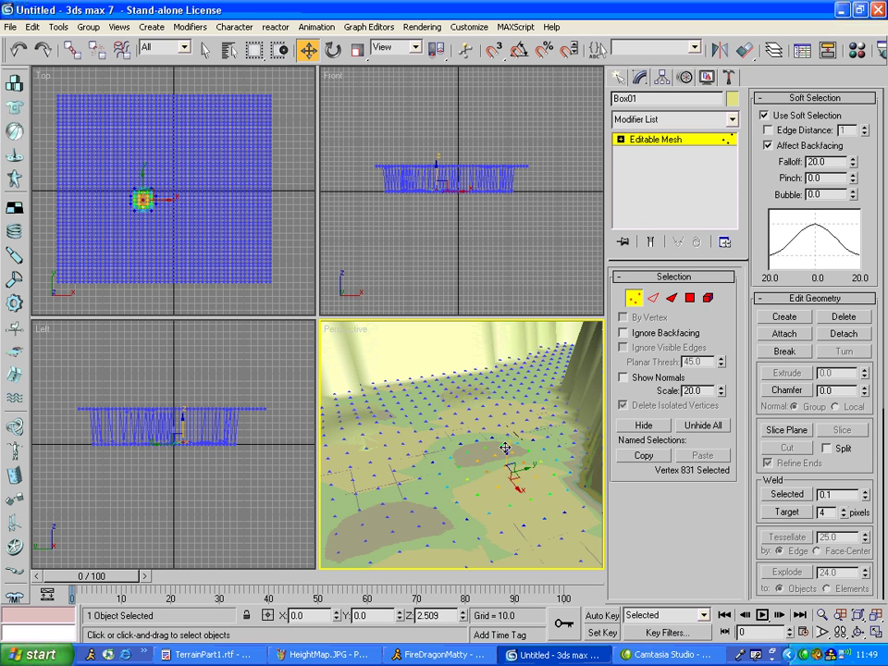
Raise four vertices in the narrow valley passage about 2.4 units and select six vertices near its far end.
mouse_move(459, 469)
middle_mouse_down("alt")
mouse_move(498, 472)
mouse_move(508, 496)
mouse_move(449, 523)
mouse_move(641, 594)
mouse_move(472, 538)
mouse_move(459, 528)
mouse_move(447, 478)
middle_mouse_up("alt")
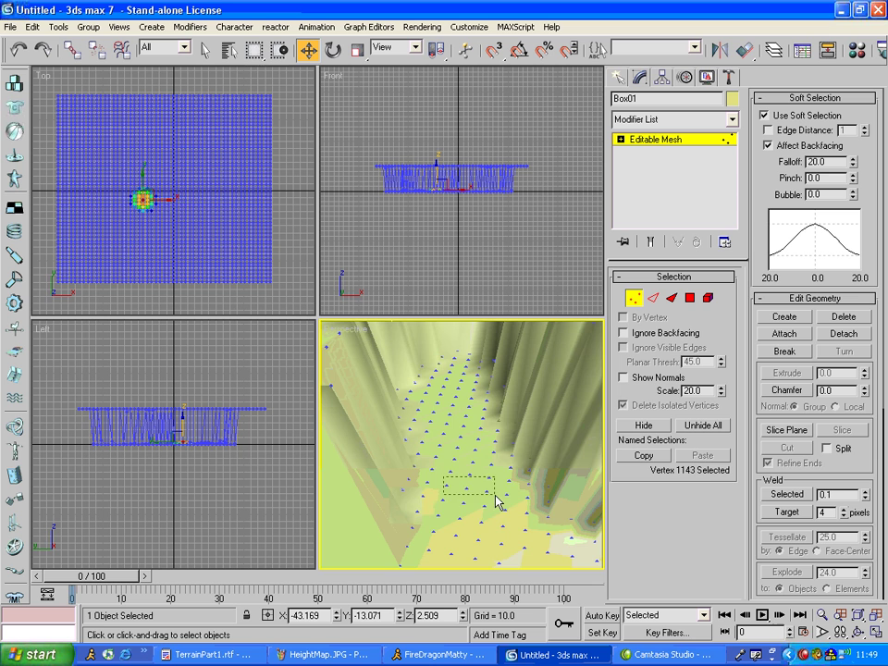
left_click_drag(460, 422, 531, 539)
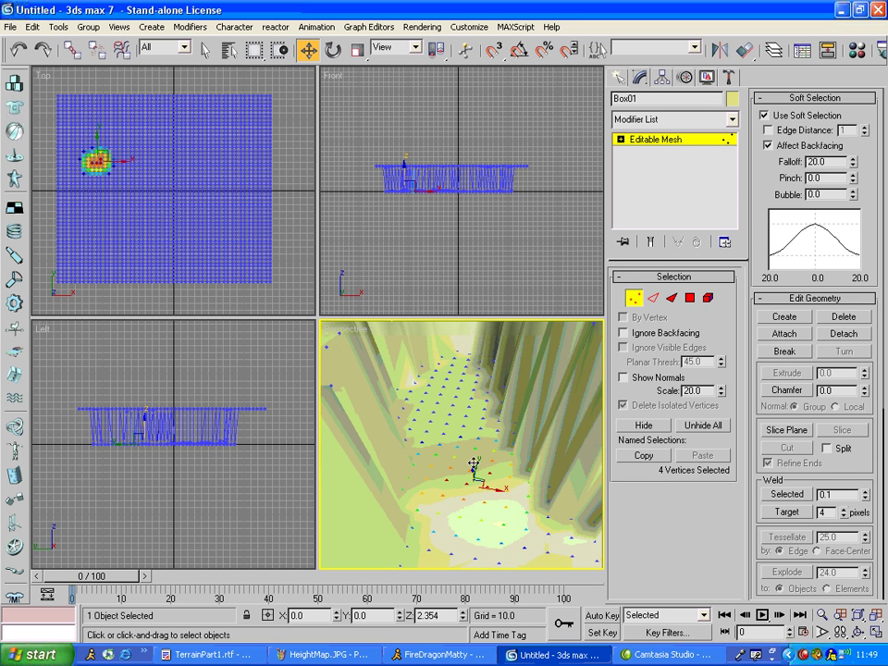
mouse_move(409, 470)
middle_mouse_down("alt")
mouse_move(507, 491)
mouse_move(440, 512)
mouse_move(473, 468)
middle_mouse_up("alt")
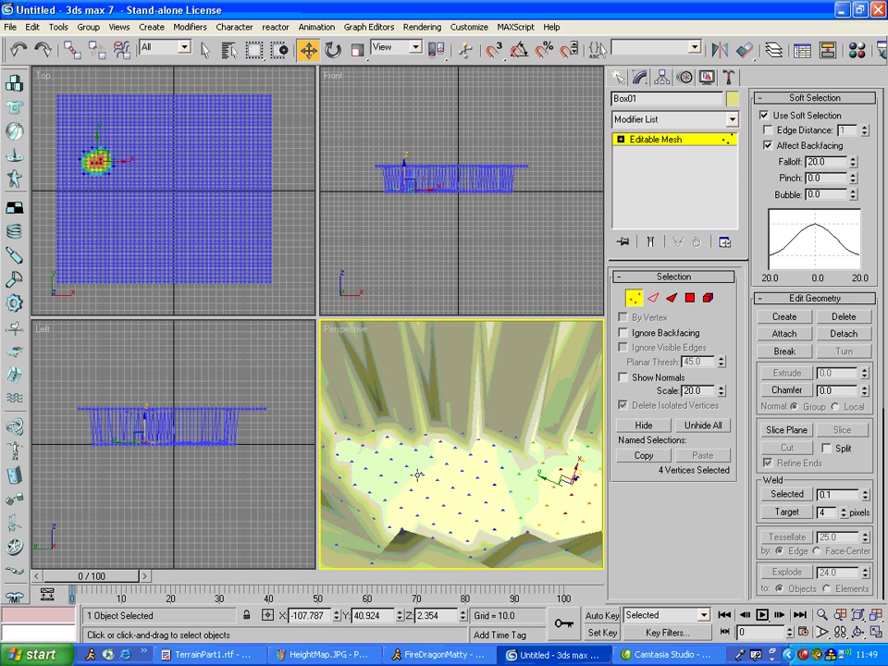
left_click_drag(472, 509, 473, 511)
mouse_move(380, 482)
middle_mouse_down("alt")
mouse_move(492, 477)
mouse_move(499, 525)
mouse_move(489, 467)
mouse_move(447, 482)
middle_mouse_up("alt")
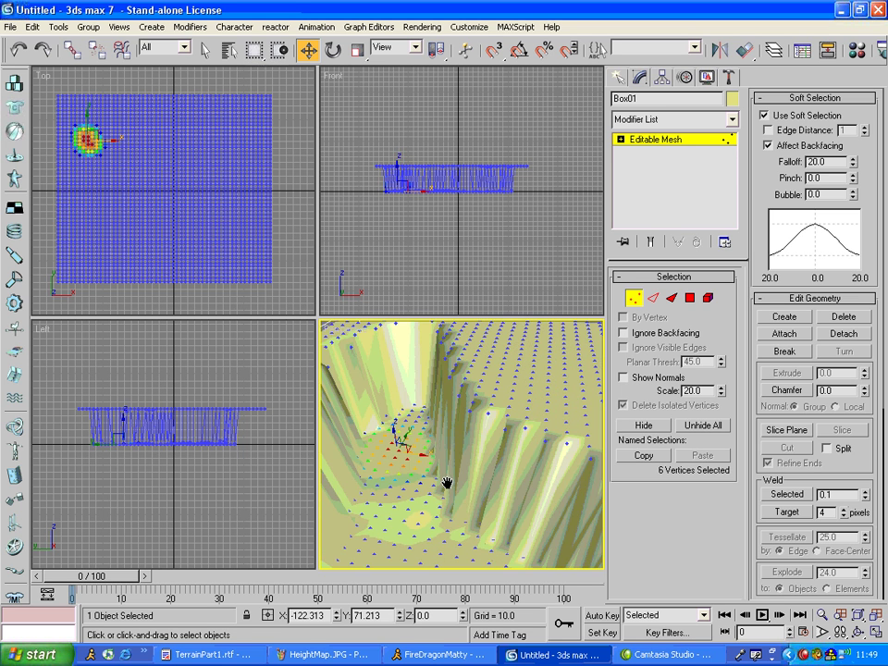
Raise a four-vertex cluster near the valley's middle about 2.6 units and a neighbouring ten-vertex cluster about 2.1 units.
middle_click_drag(531, 520, 500, 482)
scroll(499, 482, "down", 4)
scroll(439, 466, "up", 7)
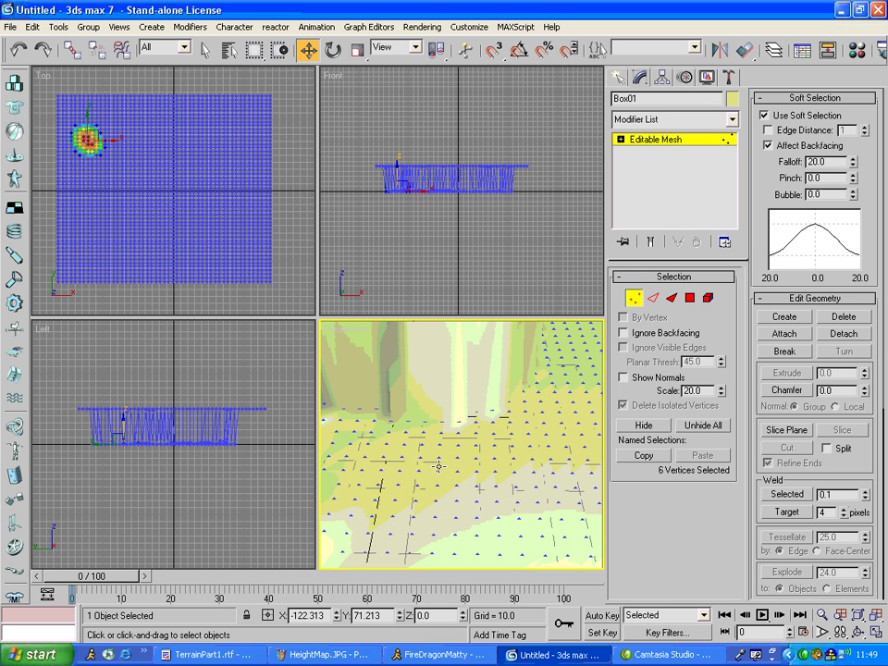
mouse_move(454, 491)
left_mouse_down()
mouse_move(452, 458)
mouse_move(459, 475)
left_mouse_up()
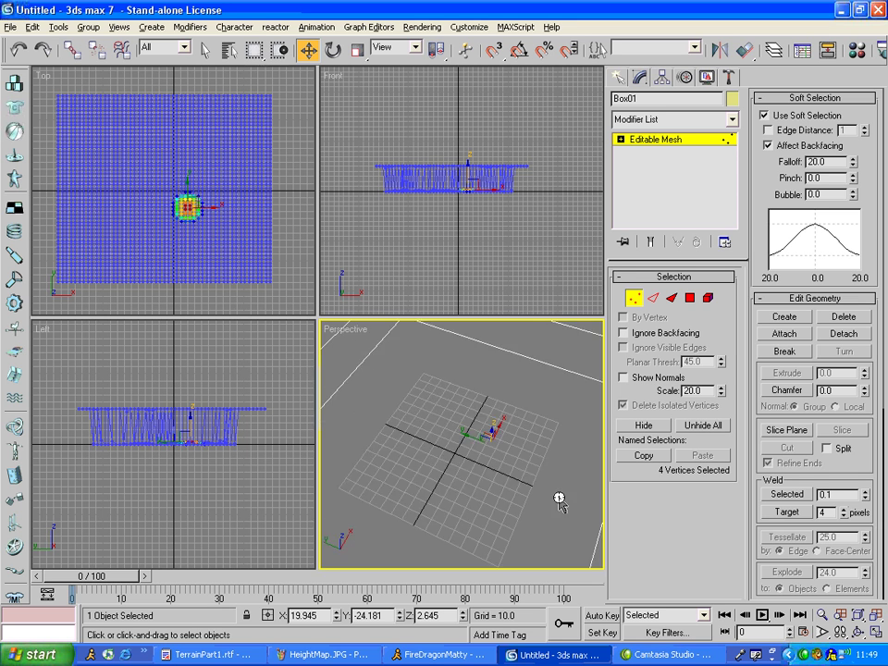
left_click(552, 430)
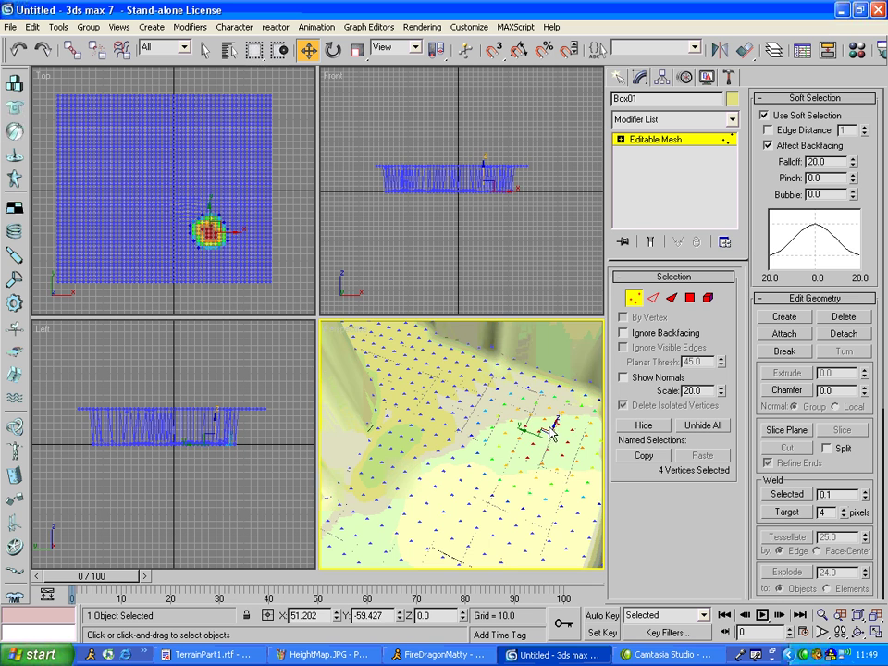
left_click_drag(553, 430, 551, 428)
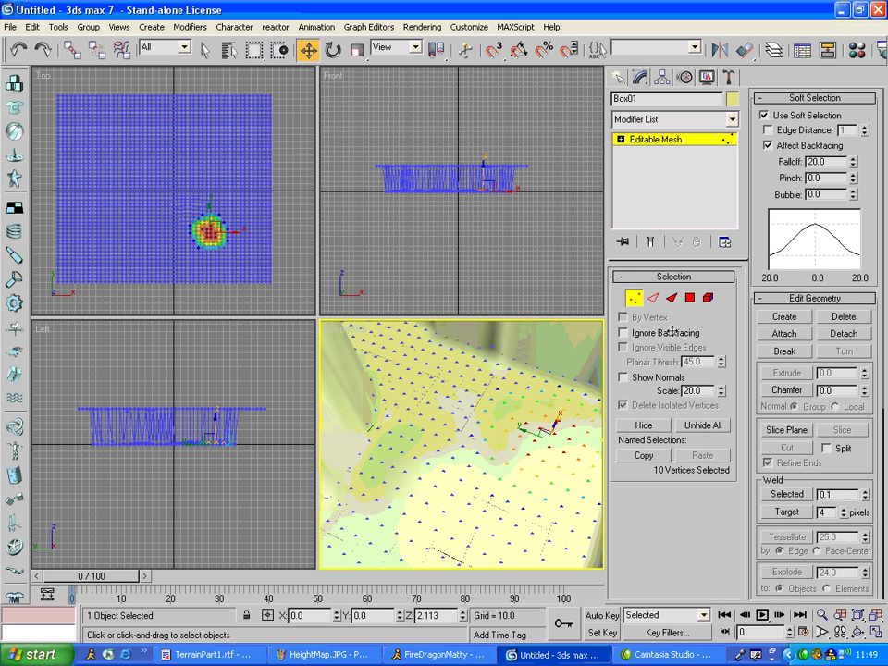
Select two nearby vertices in the other narrow valley arm and raise them together about 2.6 units.
left_click(634, 298)
mouse_move(591, 376)
middle_mouse_down("alt")
mouse_move(449, 428)
mouse_move(447, 452)
mouse_move(425, 460)
middle_mouse_up("alt")
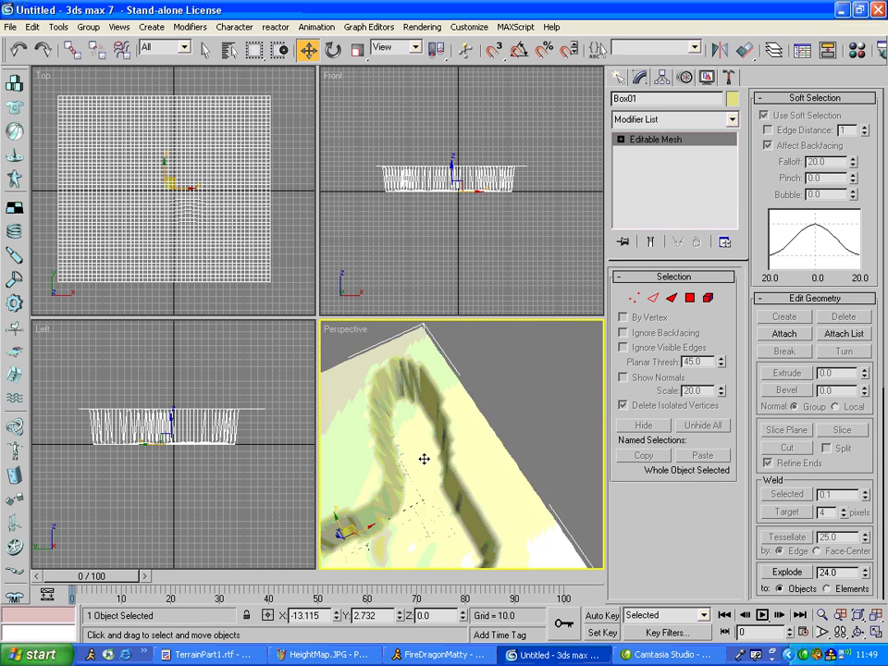
scroll(425, 460, "up", 4)
left_click(624, 295)
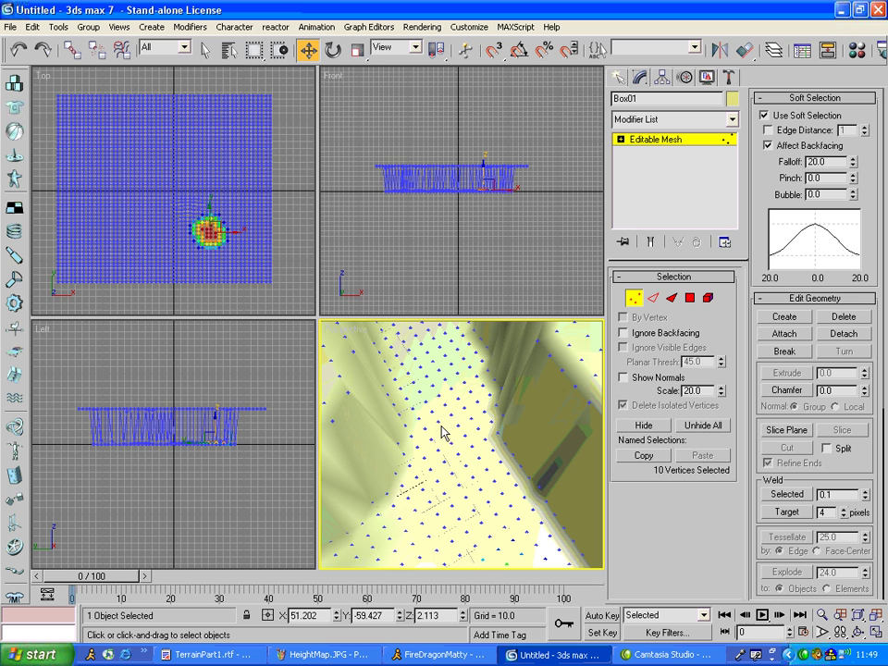
left_click(448, 432)
left_click(470, 467, "ctrl")
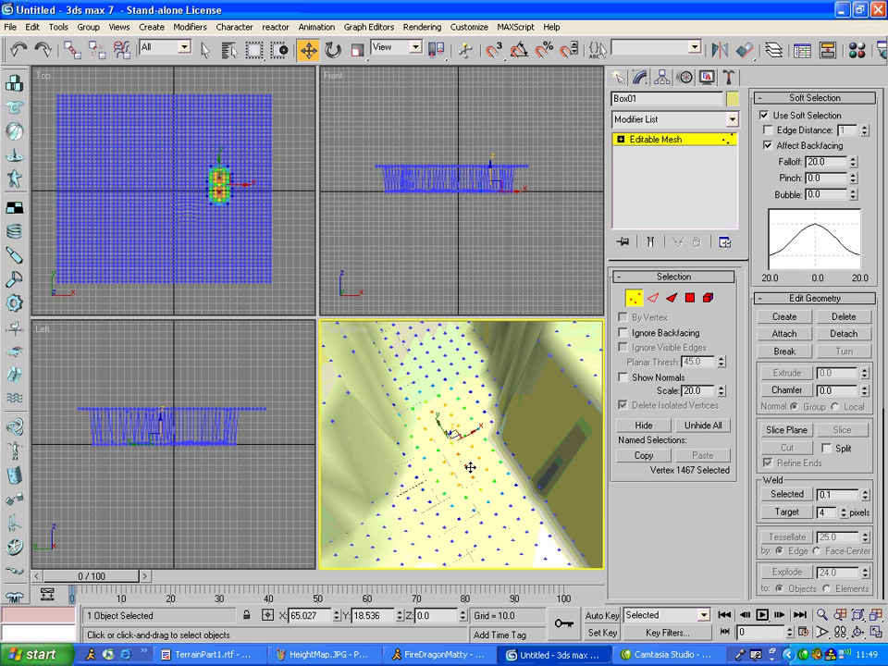
middle_click_drag(481, 467, 452, 416, "alt")
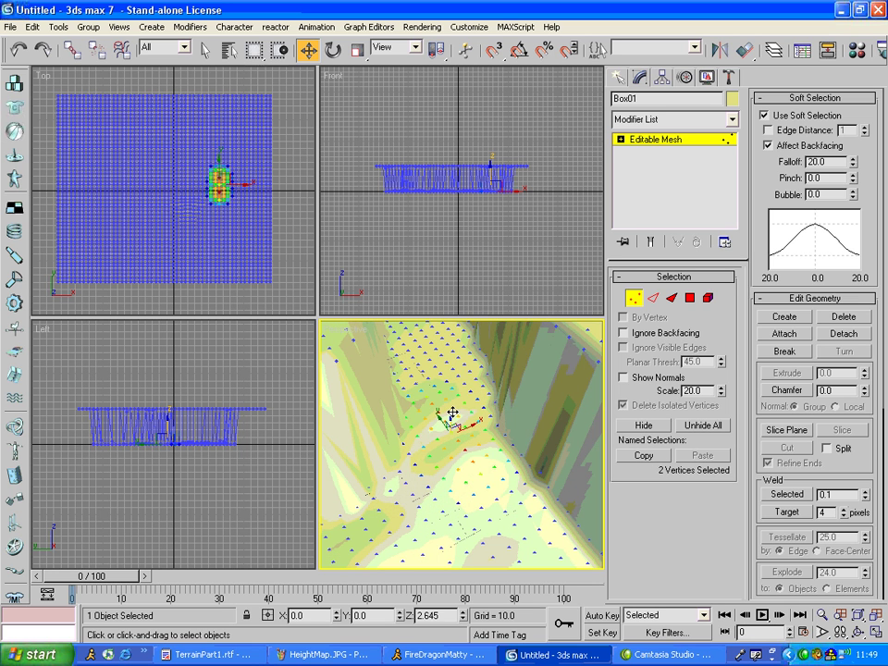
Set the soft selection falloff to 12 and raise a single vertex near the valley floor's outer edge into a smaller hill.
left_click(635, 299)
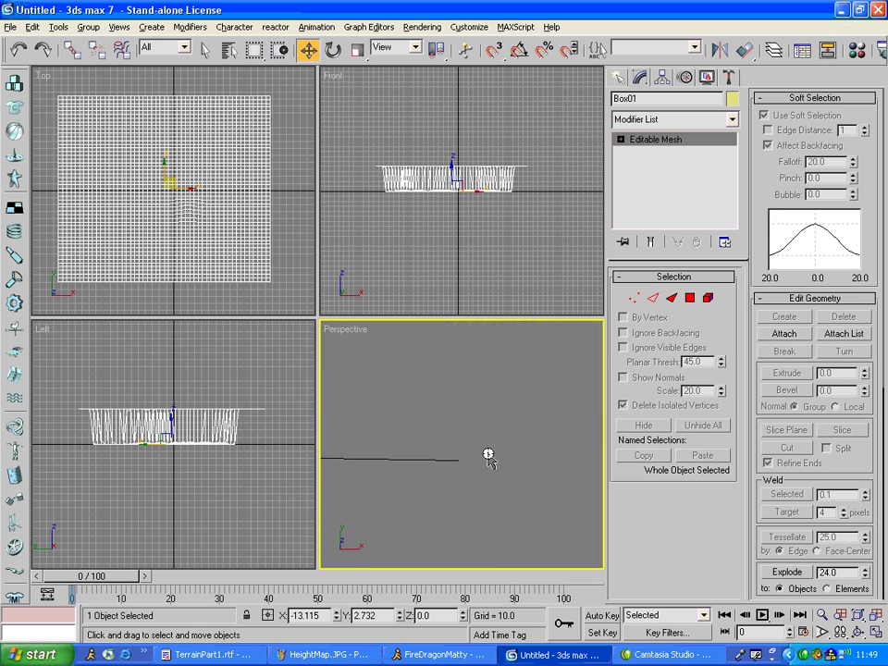
middle_click_drag(485, 456, 611, 326, "alt")
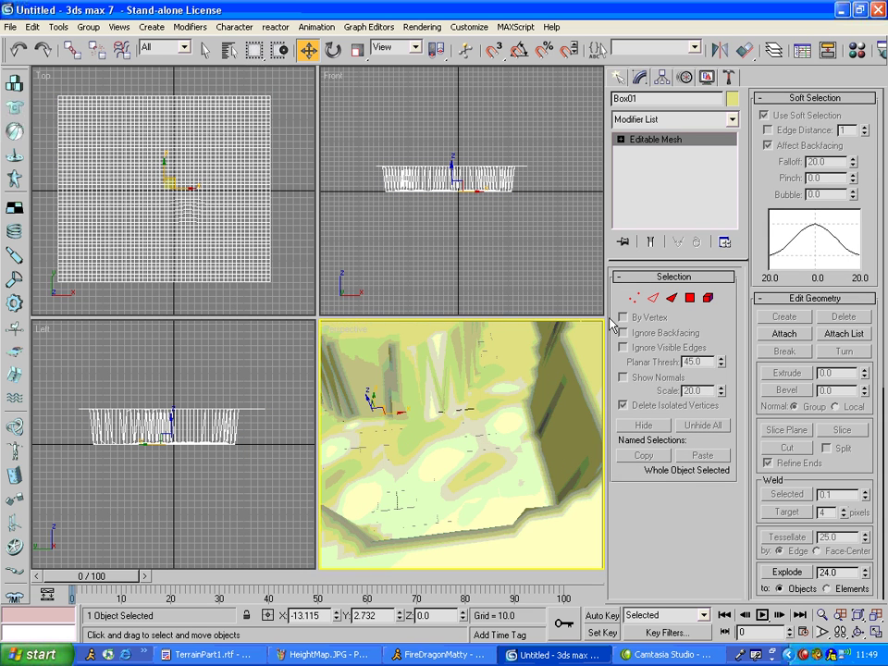
left_click(632, 298)
left_click(500, 379)
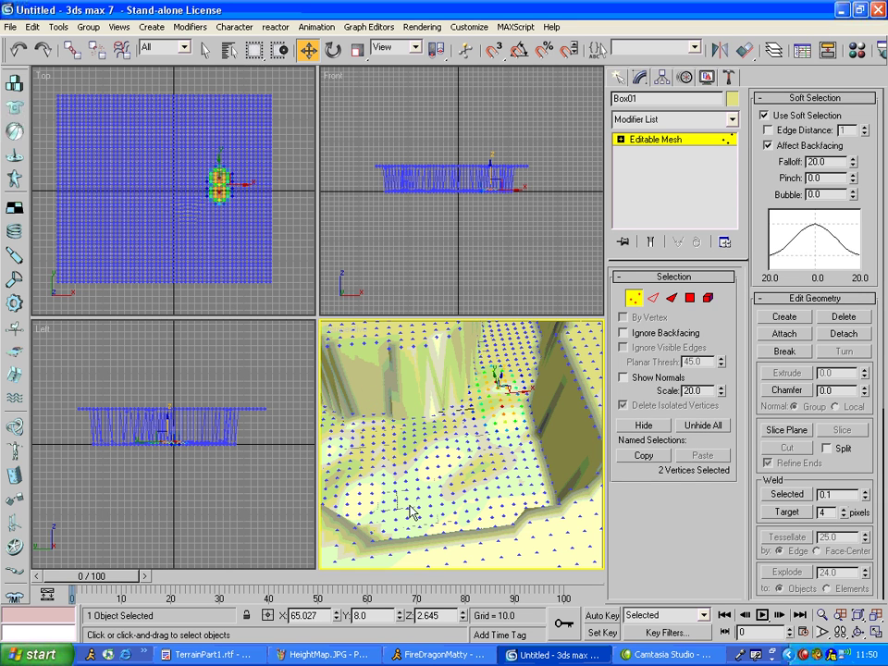
left_click(421, 514)
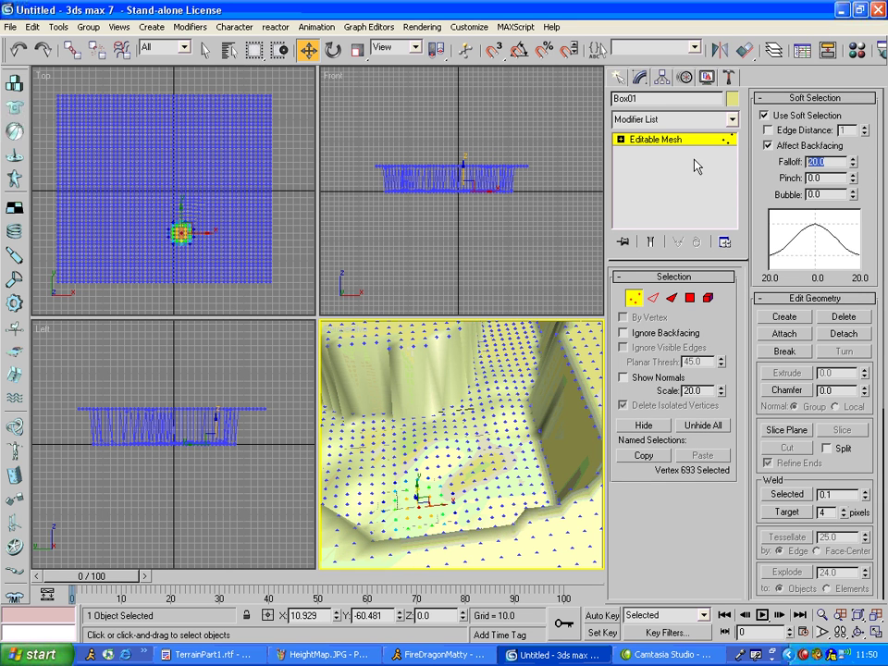
key("Return")
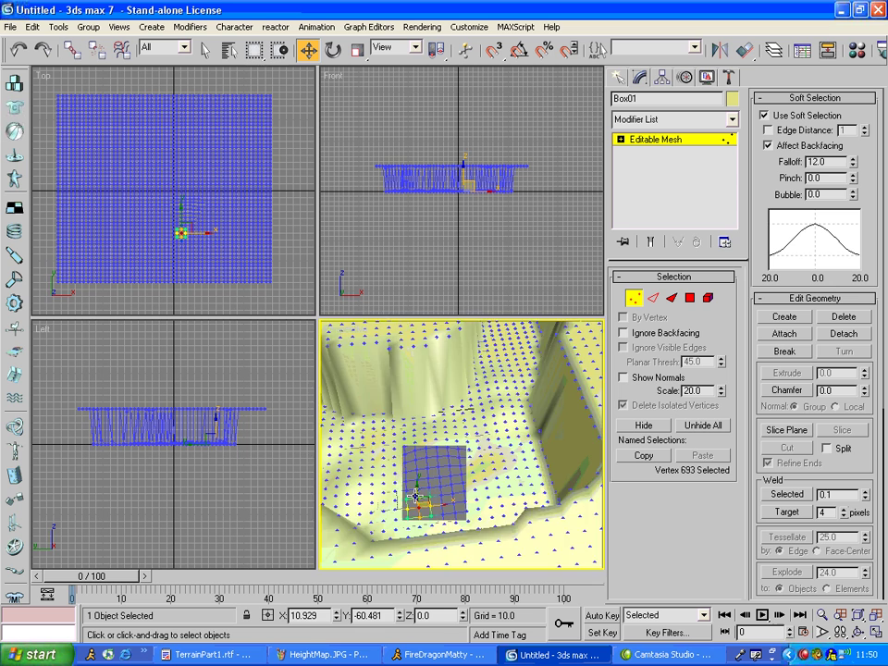
left_click_drag(417, 502, 484, 523)
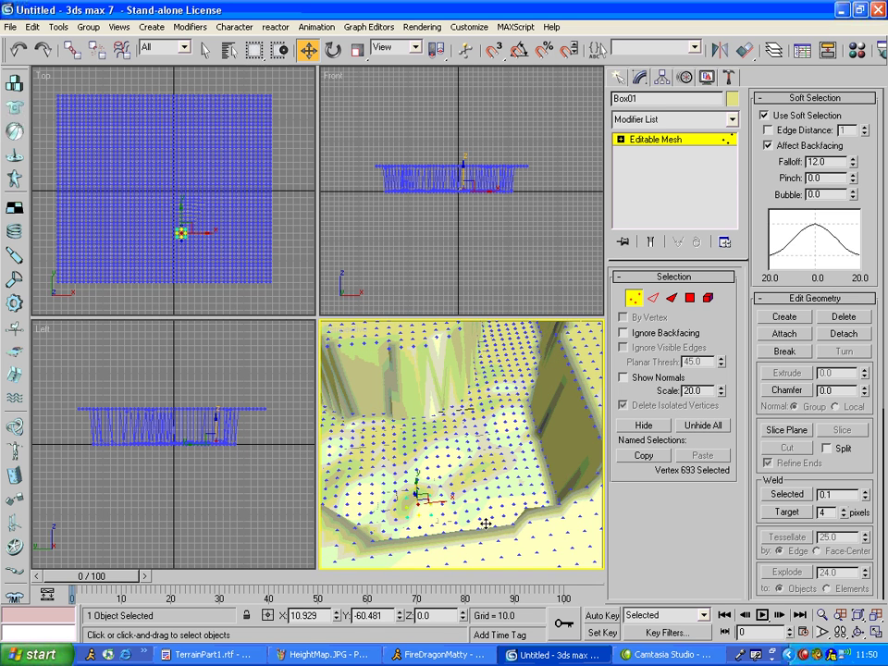
Raise one vertex near the cliff base about 5.2 units and lift a small vertex cluster at the valley's opposite edge.
middle_click_drag(405, 471, 407, 506)
left_click(449, 480)
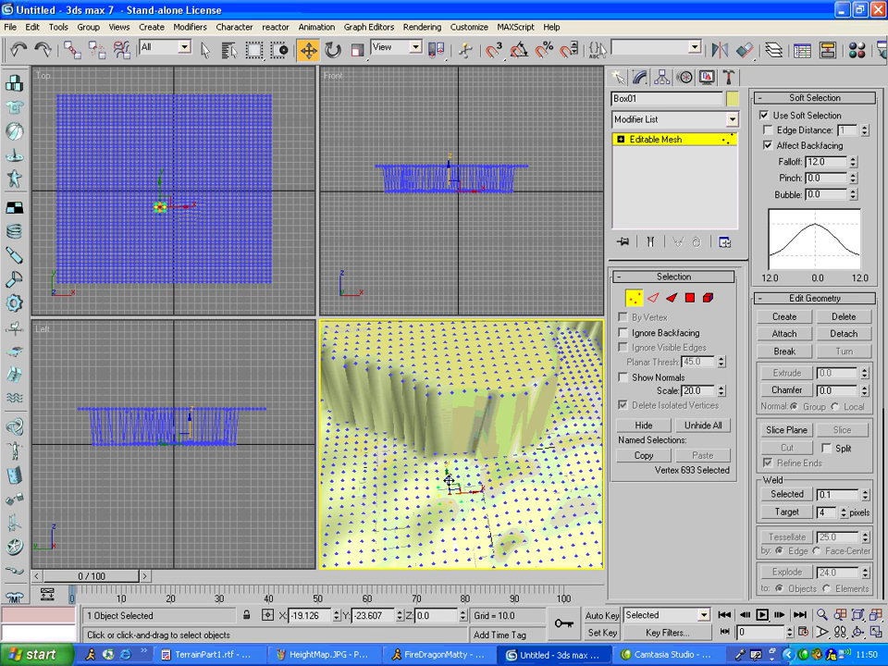
left_click_drag(449, 482, 449, 482)
middle_click_drag(448, 482, 387, 509, "alt")
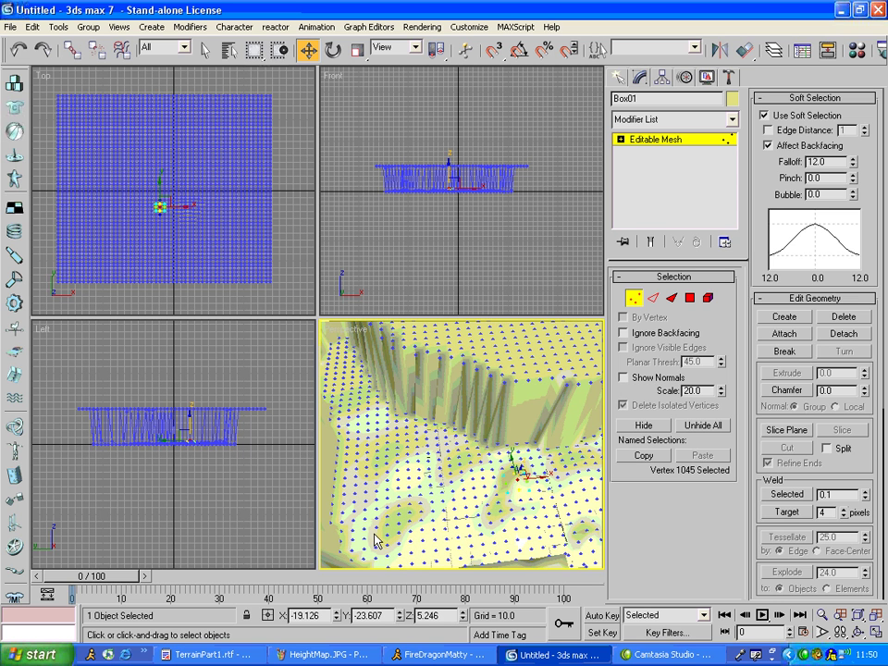
left_click(366, 524)
key("F3")
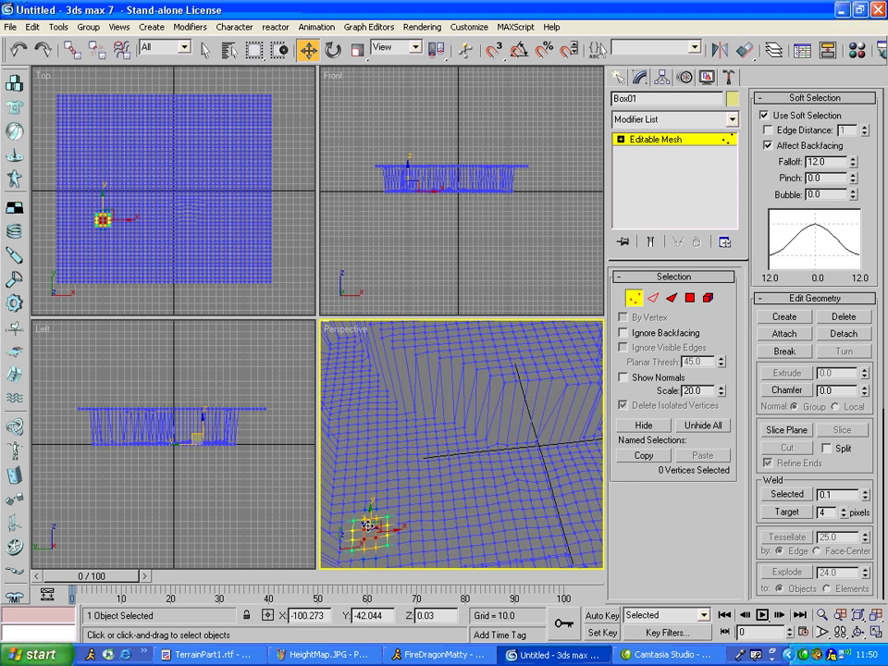
key("F3")
left_click_drag(367, 524, 368, 515)
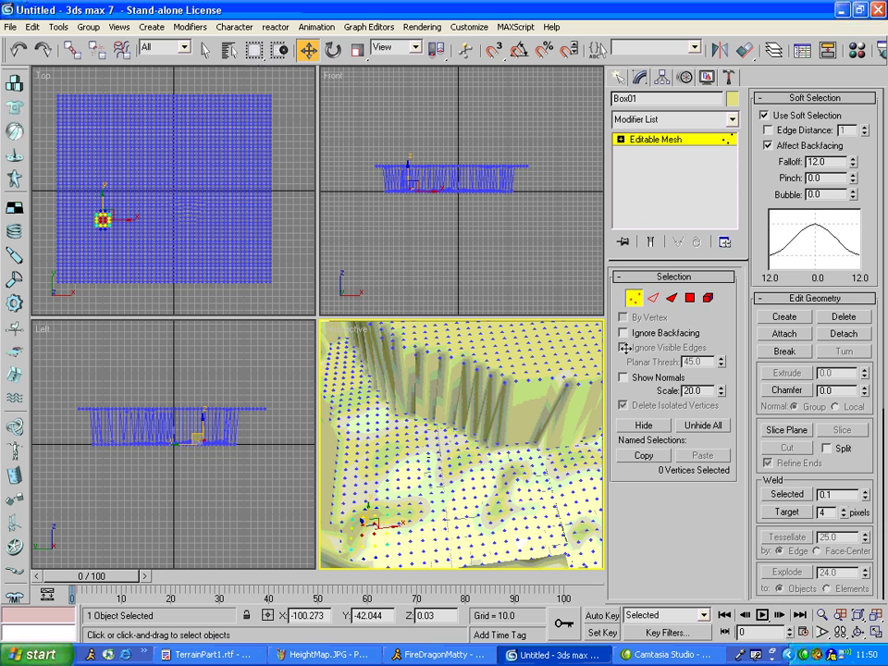
Leave vertex editing and examine the sculpted valley floor and cliffs up close and from farther away.
left_click(635, 298)
scroll(448, 458, "down", 5)
scroll(439, 490, "up", 3)
middle_click_drag(422, 480, 515, 418, "alt")
mouse_move(486, 460)
middle_mouse_down("alt")
mouse_move(510, 443)
mouse_move(495, 484)
mouse_move(482, 474)
mouse_move(490, 474)
middle_mouse_up("alt")
scroll(489, 474, "up", 1)
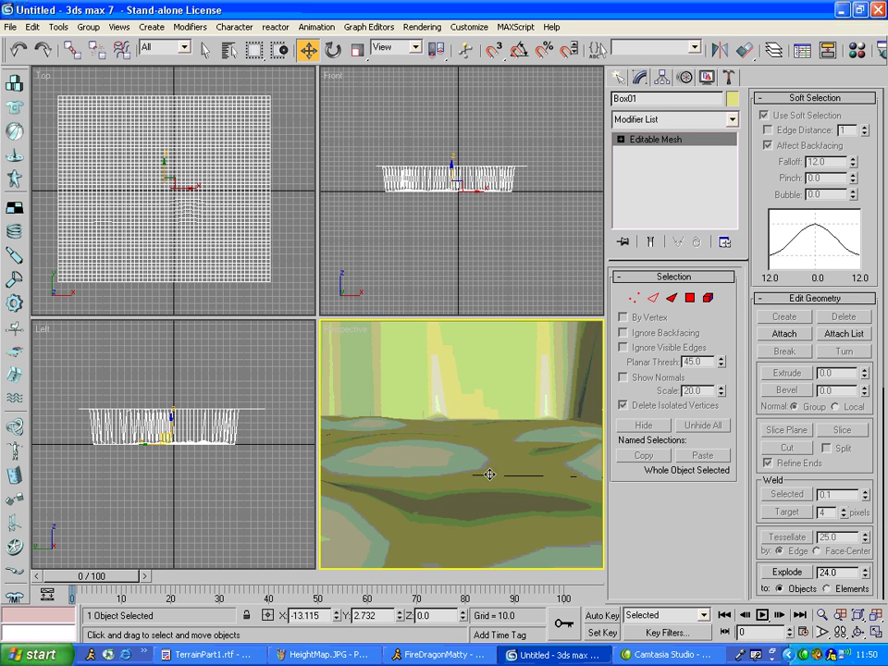
scroll(530, 428, "down", 6)
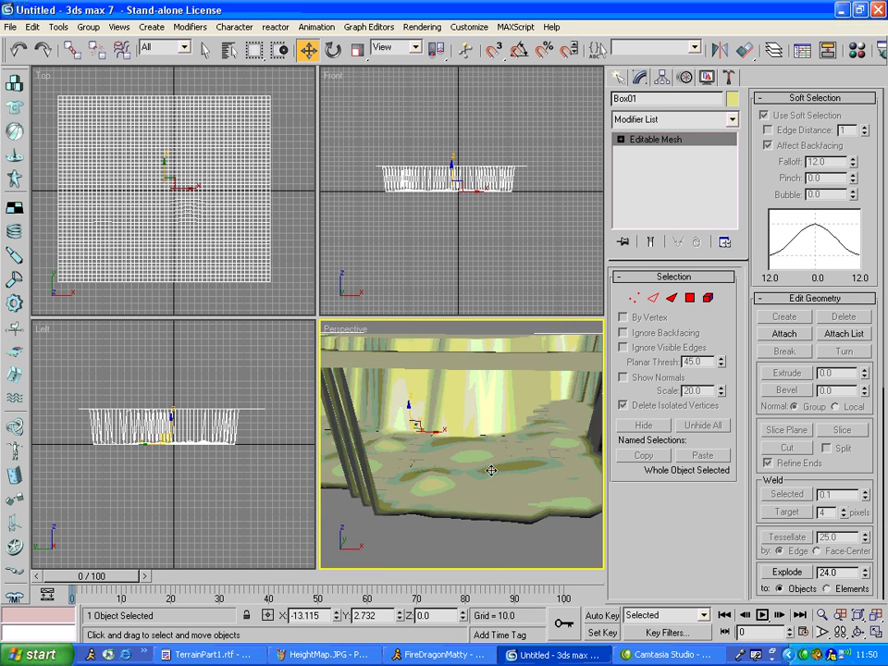
Select ten vertices on the central plateau's rim and move them back about 4.6 units along Y.
middle_click_drag(491, 468, 521, 496, "alt")
left_click(634, 299)
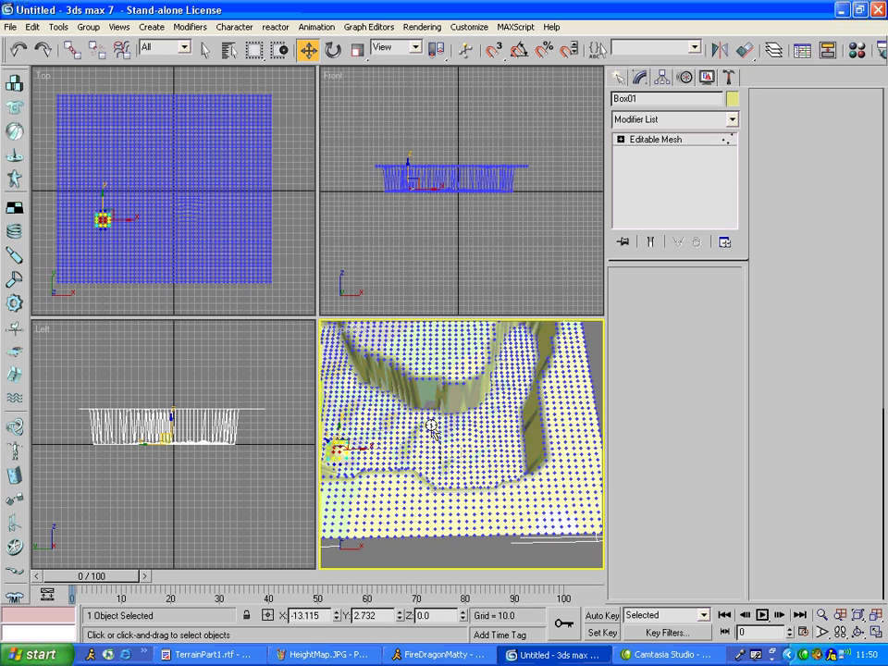
middle_click_drag(440, 383, 460, 432)
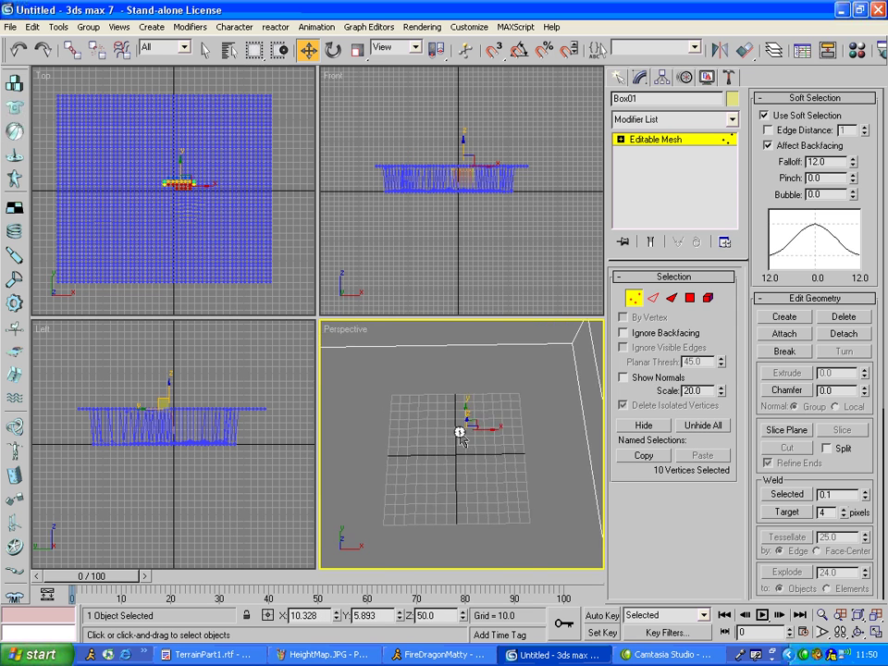
scroll(462, 427, "up", 4)
key("F3")
key("F3")
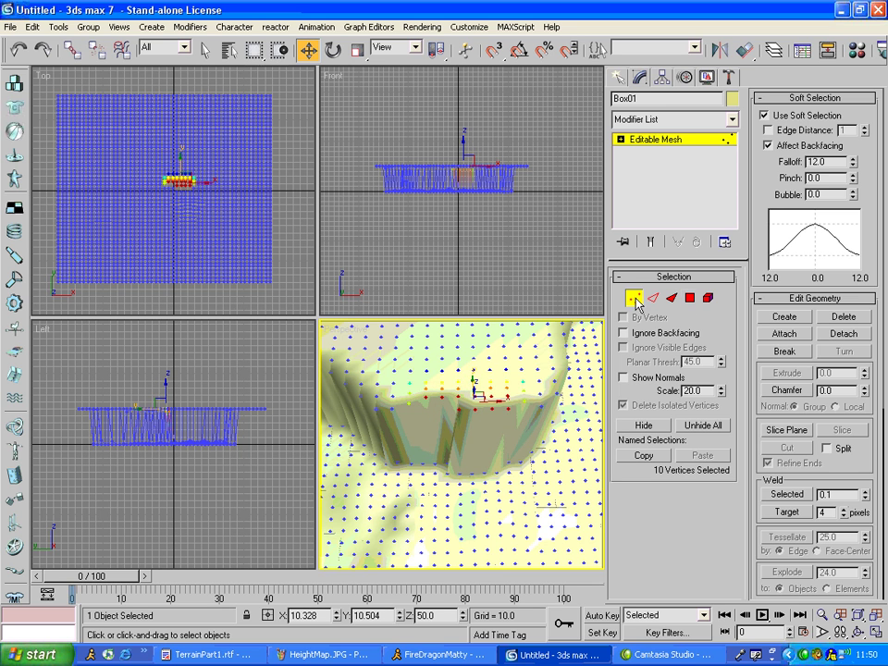
middle_click_drag(564, 346, 523, 398, "alt")
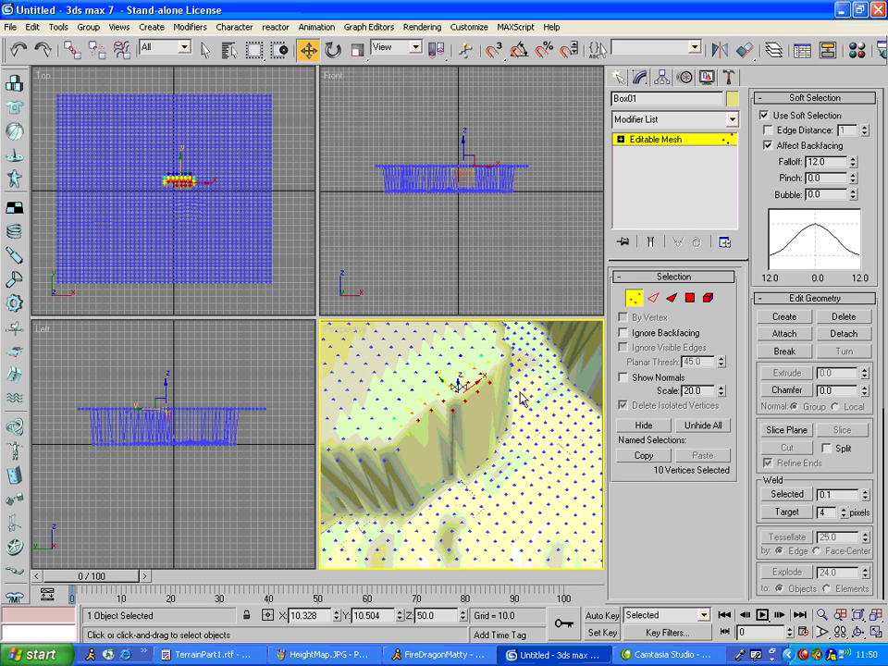
left_click(634, 297)
Select two vertices on the cliff rim along the valley's +X side and shift them slightly outward.
scroll(463, 432, "down", 4)
middle_click_drag(463, 432, 533, 417, "alt")
scroll(496, 428, "up", 5)
left_click(634, 297)
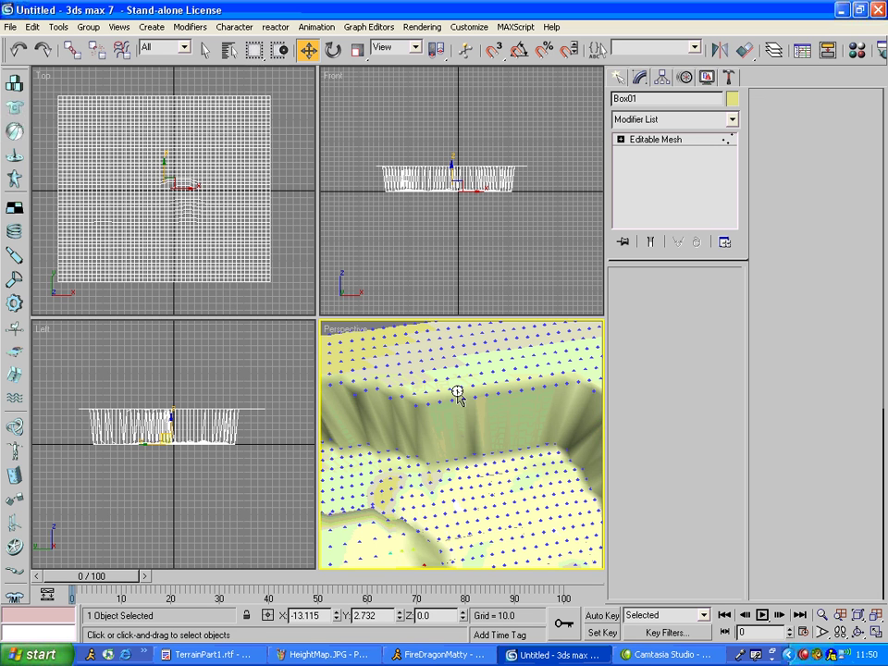
left_click(416, 404)
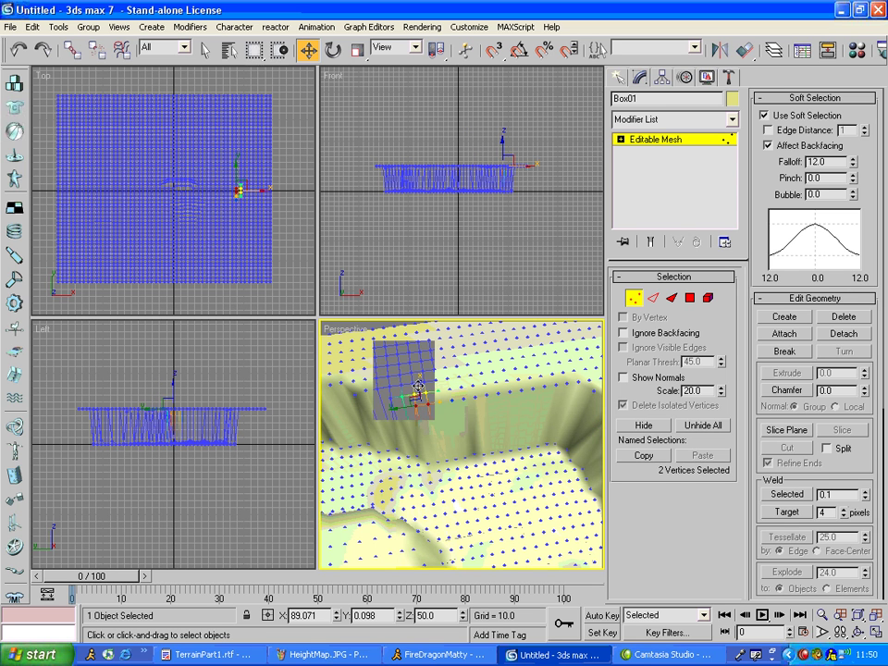
key("F3")
middle_click_drag(437, 408, 394, 402, "alt")
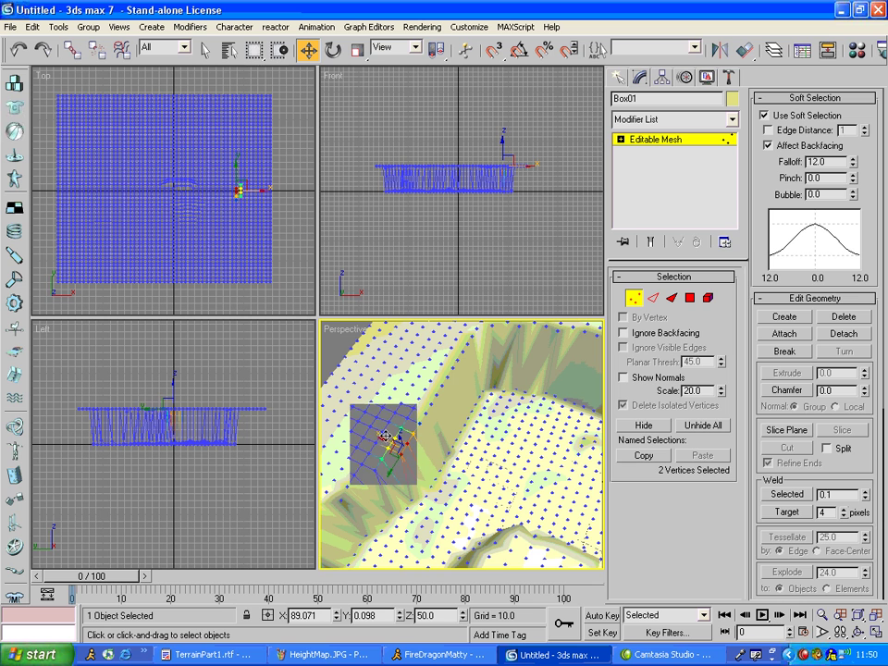
left_click_drag(388, 440, 378, 432)
Select twelve rim vertices at the valley's +X, -Y corner and move them about -4.3 units in X and 4.9 in Y.
middle_click_drag(540, 353, 503, 430)
left_click_drag(450, 385, 465, 402)
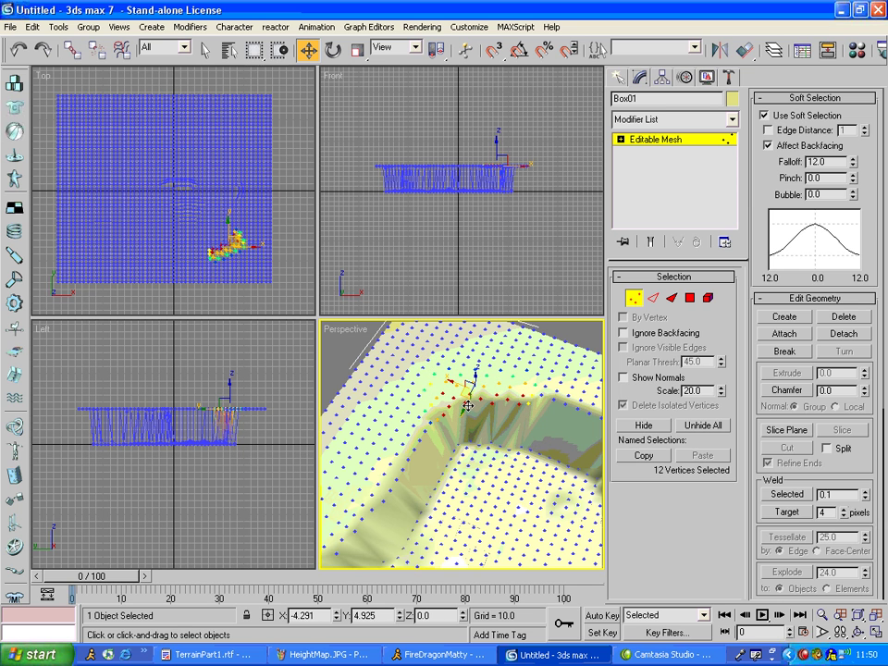
key("ctrl+b")
middle_click_drag(573, 371, 544, 350, "alt")
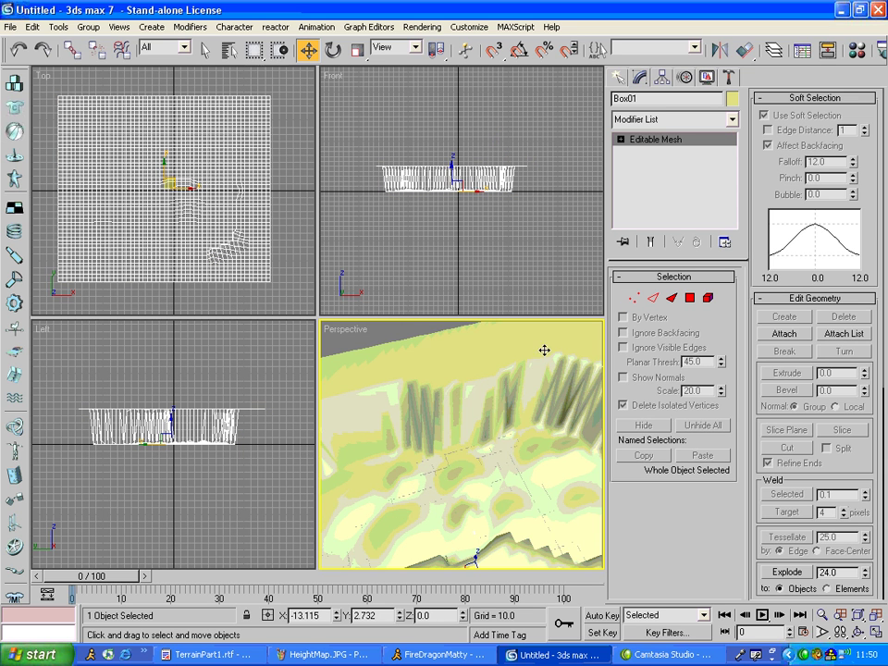
Select five rim vertices midway along the valley's -Y cliff and move them inward toward the valley.
left_click(636, 299)
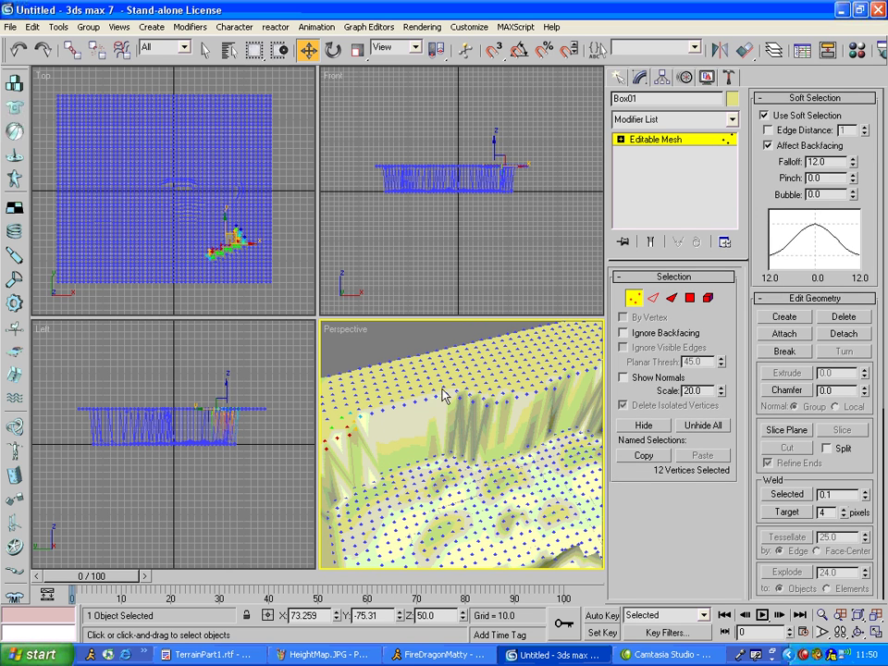
mouse_move(442, 390)
left_mouse_down()
mouse_move(468, 412)
mouse_move(450, 407)
left_mouse_up()
left_click(635, 298)
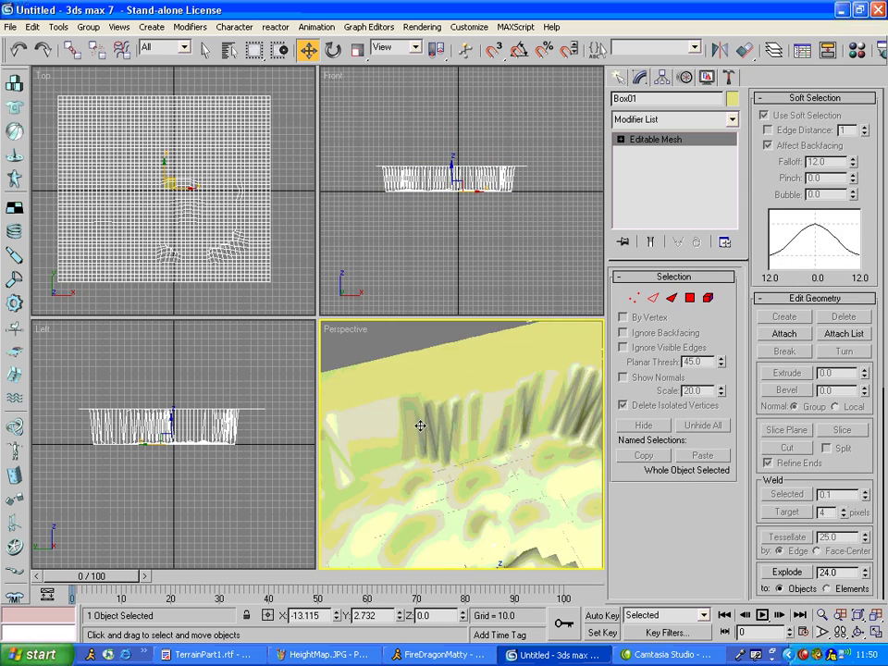
middle_click_drag(421, 426, 515, 435, "alt")
scroll(516, 435, "down", 4)
Select the neighbouring rim vertices on the -Y cliff and move them about -0.3 units in X and 5.6 in Y.
left_click(634, 298)
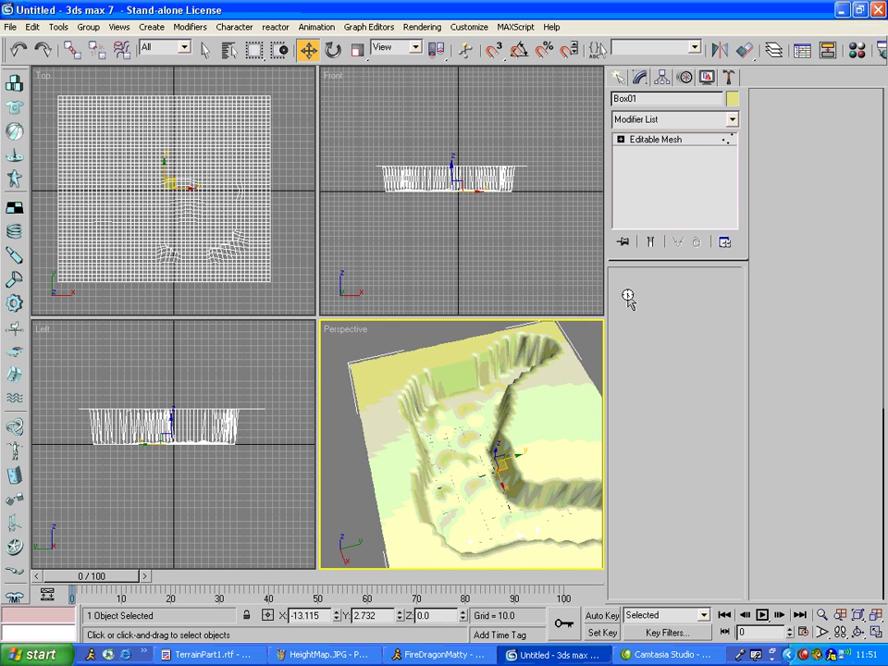
scroll(467, 491, "up", 8)
middle_click_drag(433, 472, 479, 448)
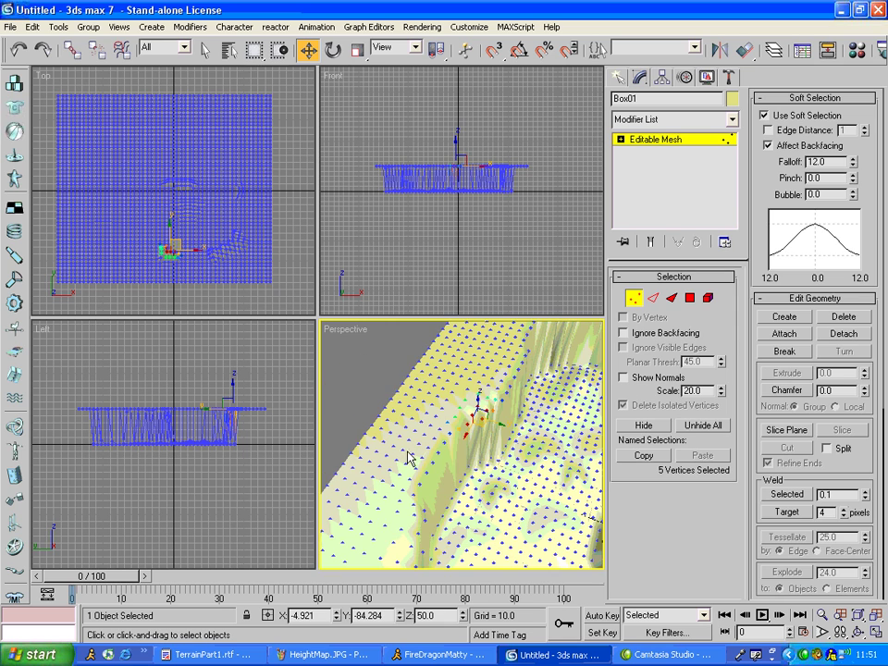
mouse_move(453, 480)
left_mouse_down()
mouse_move(411, 435)
mouse_move(452, 465)
left_mouse_up()
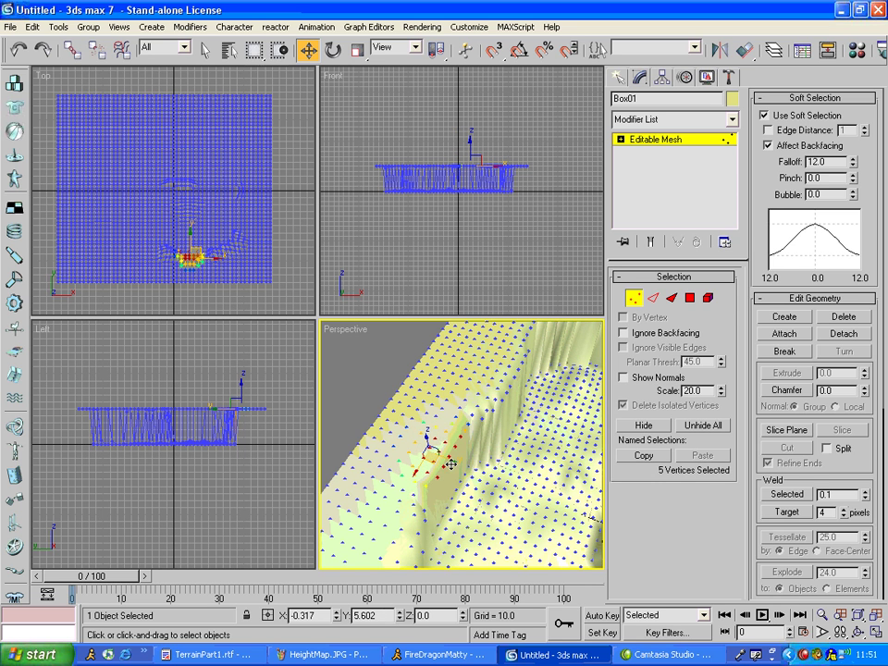
left_click(635, 298)
mouse_move(518, 448)
middle_mouse_down("alt")
mouse_move(461, 449)
mouse_move(411, 429)
mouse_move(555, 398)
middle_mouse_up("alt")
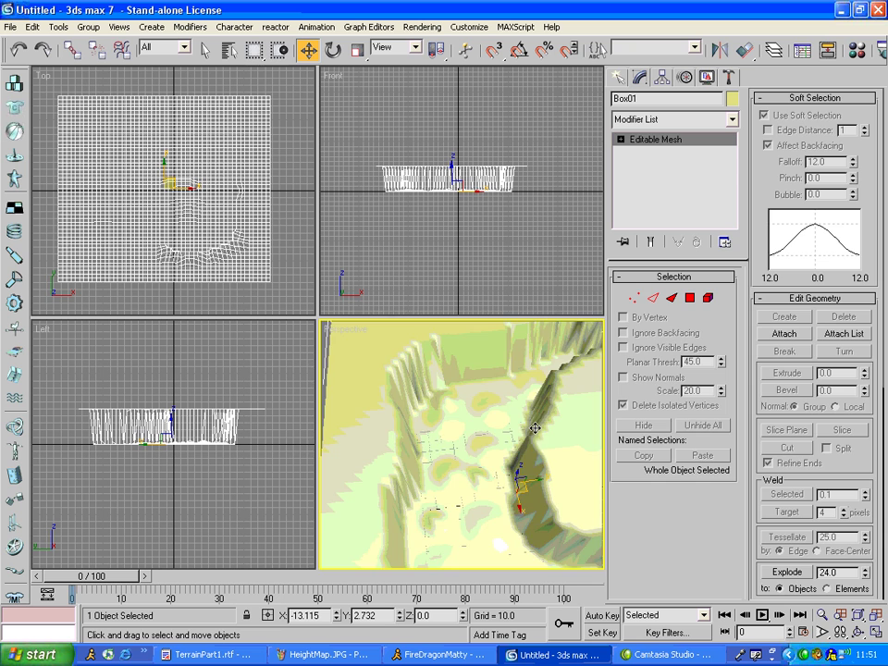
Select nine rim vertices at the valley's -X, -Y corner and move them about -4.4 units in X and -3.9 in Y.
left_click(636, 300)
scroll(470, 373, "up", 2)
middle_click_drag(470, 373, 454, 415)
left_click_drag(361, 381, 361, 376)
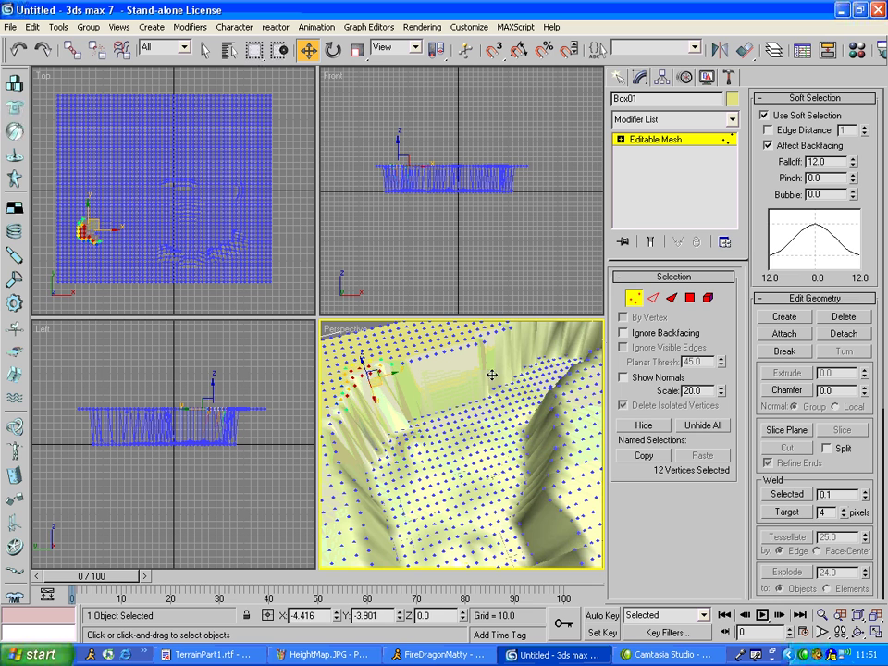
left_click(635, 299)
middle_click_drag(427, 443, 459, 484, "alt")
Select the 46 vertices along the narrow arm's inner cliff and move them about 7.4 units in X and 2.9 in Y.
left_click(635, 298)
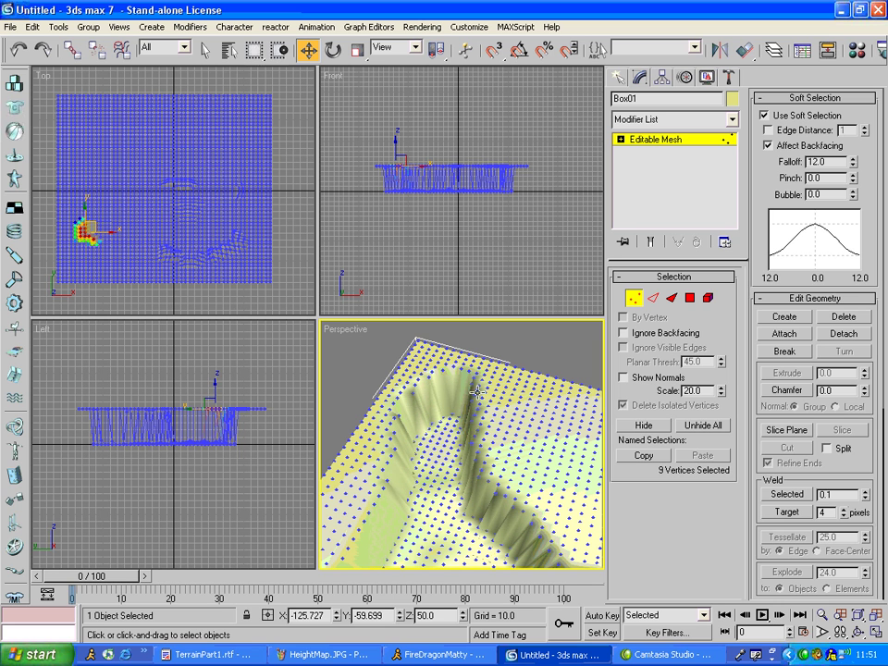
left_click_drag(504, 490, 507, 487)
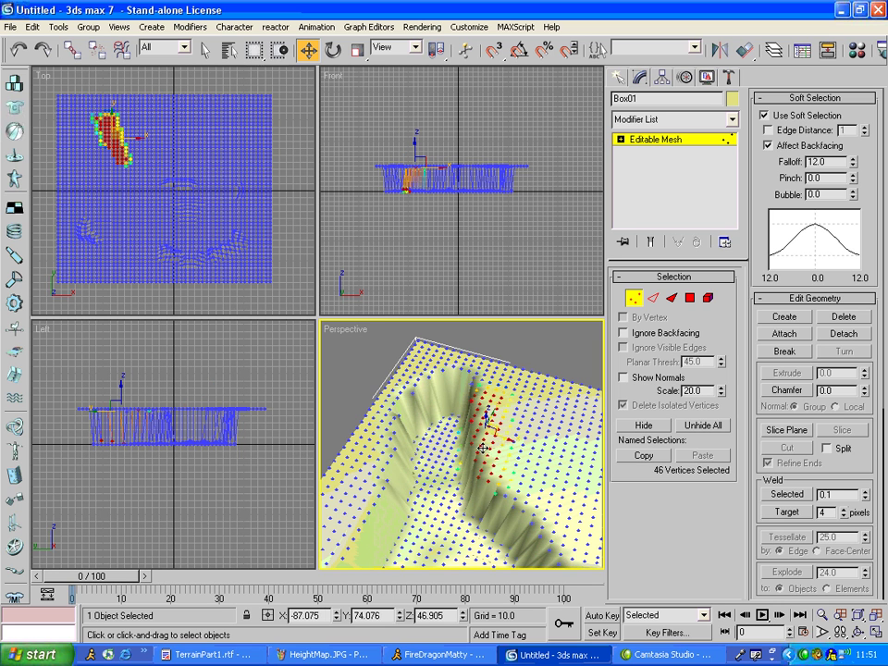
left_click_drag(504, 425, 512, 427)
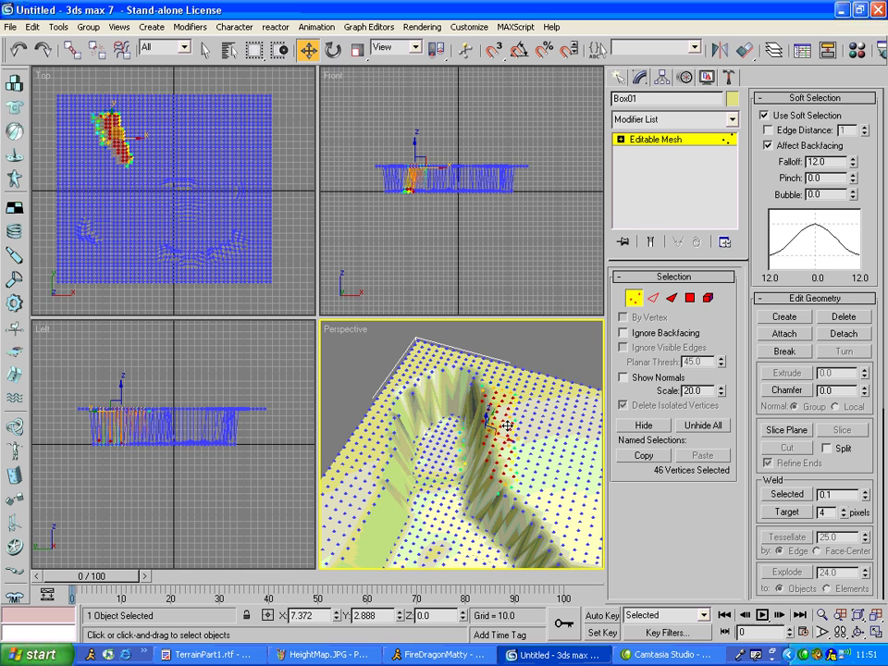
left_click(635, 298)
middle_click_drag(514, 434, 543, 442, "alt")
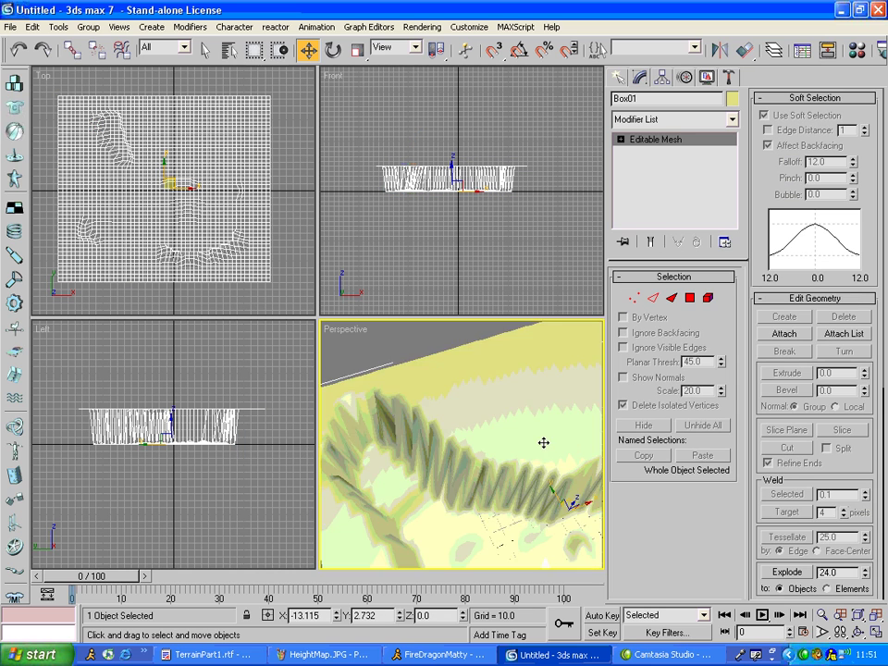
Select sixteen vertices on the central plateau's rim beside its tip and move them about 0.3 units in X and 3.9 in Y.
scroll(501, 420, "down", 4)
scroll(501, 415, "up", 5)
left_click(653, 298)
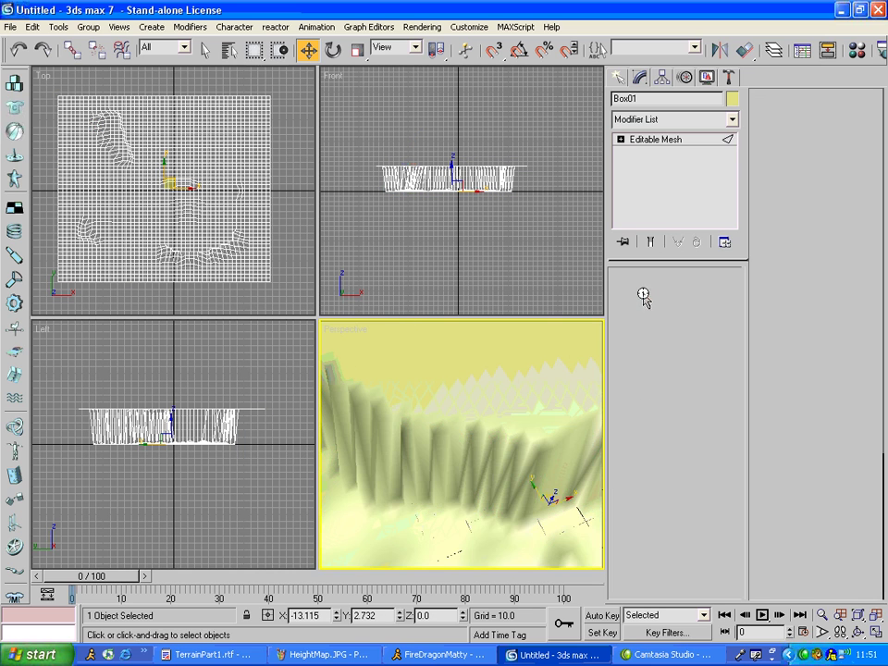
left_click(634, 299)
middle_click_drag(481, 422, 442, 455)
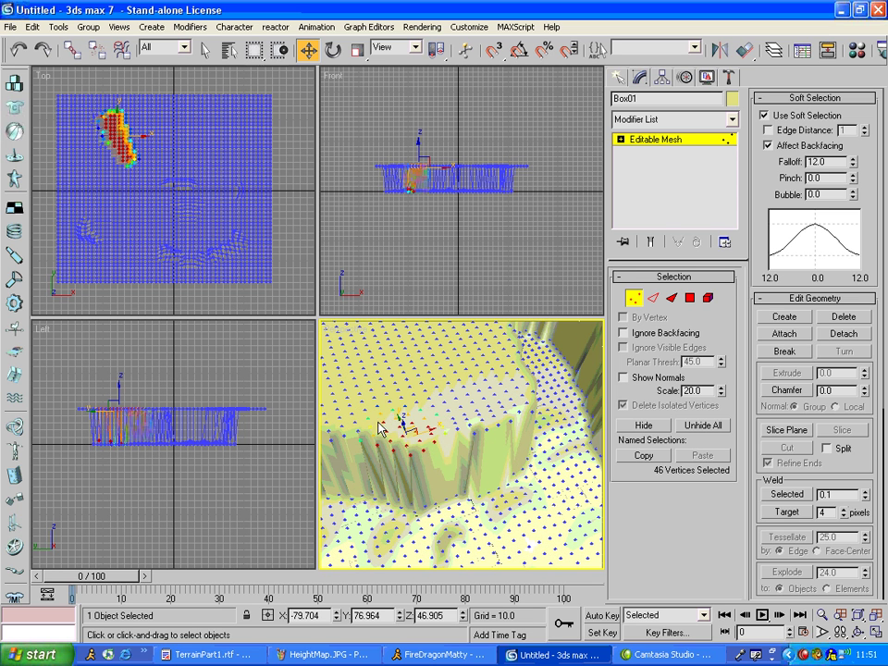
left_click_drag(381, 427, 407, 419)
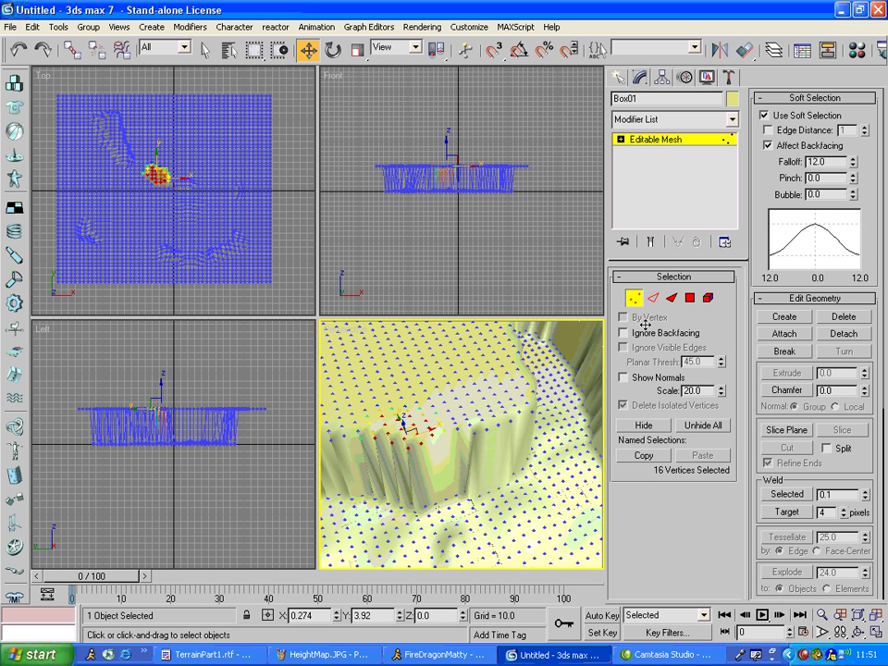
left_click(635, 298)
Examine the reshaped cliffs and valley floor from above, up close and as a whole terrain.
scroll(462, 426, "down", 4)
mouse_move(474, 428)
middle_mouse_down("alt")
mouse_move(447, 414)
mouse_move(491, 456)
middle_mouse_up("alt")
scroll(471, 458, "down", 1)
scroll(453, 464, "up", 4)
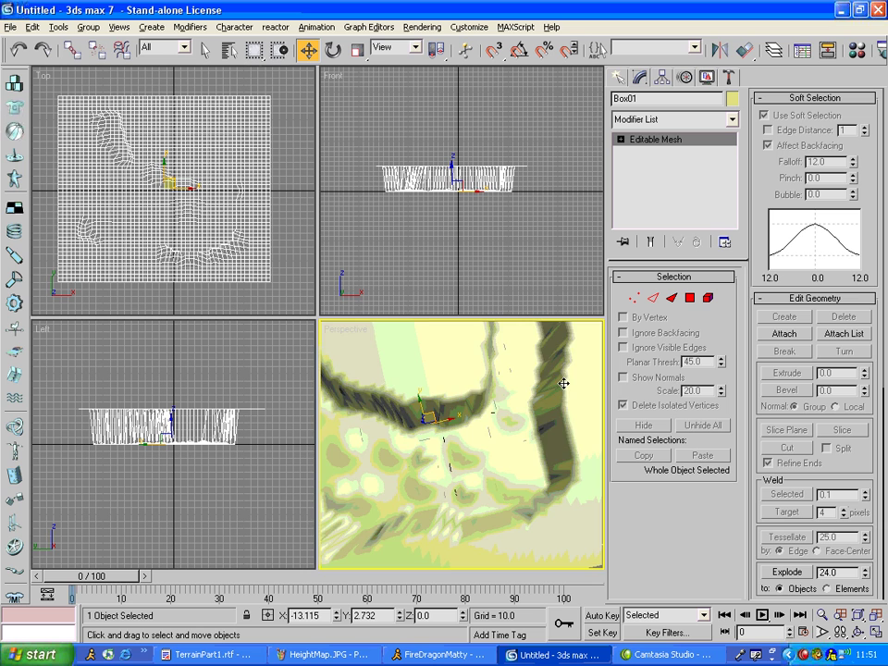
middle_click_drag(539, 410, 596, 426, "alt")
scroll(507, 451, "down", 4)
mouse_move(503, 448)
middle_mouse_down()
mouse_move(480, 420)
mouse_move(392, 461)
mouse_move(531, 460)
mouse_move(485, 481)
mouse_move(460, 454)
mouse_move(488, 442)
mouse_move(487, 404)
middle_mouse_up()
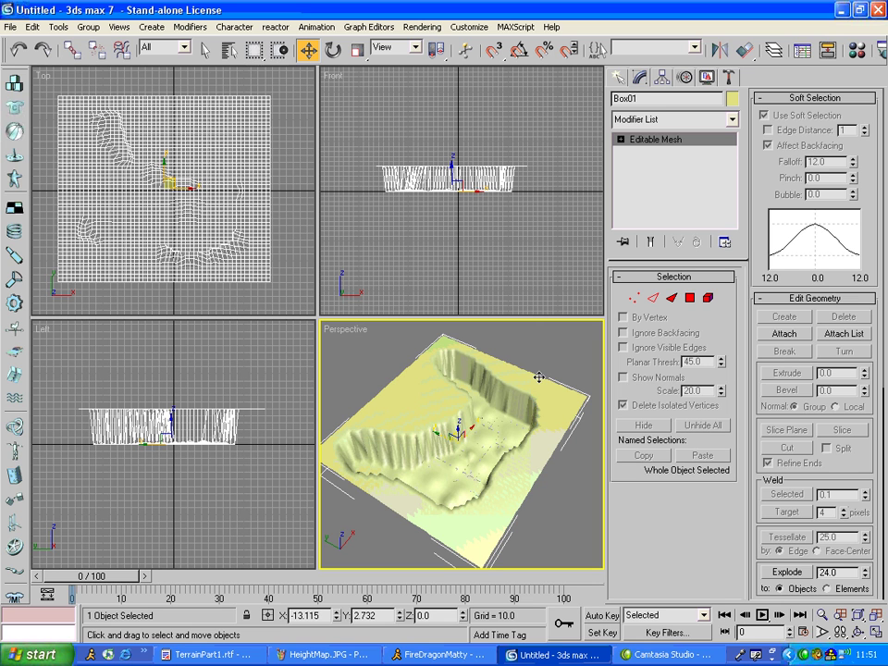
key("F3")
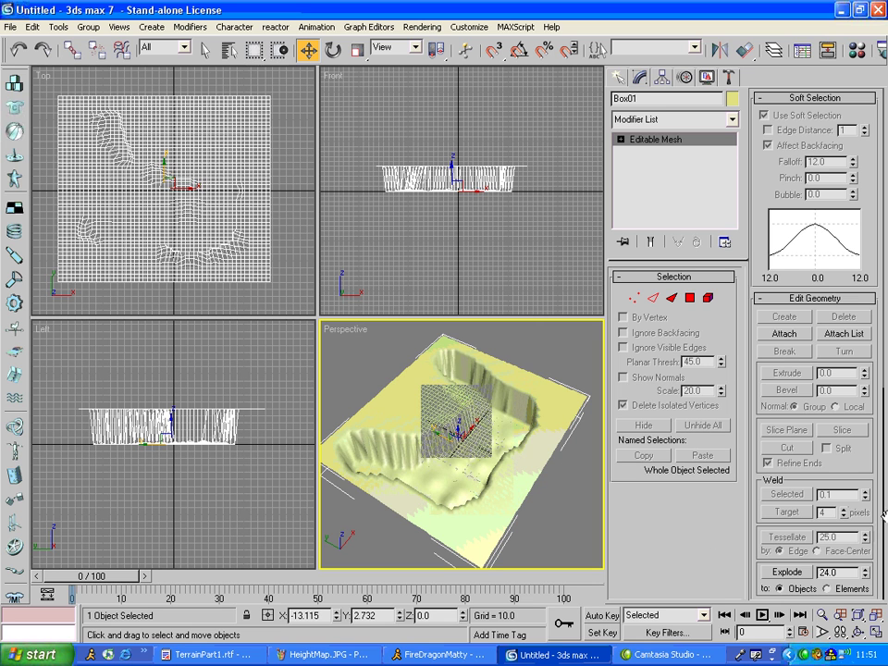
key("F3")
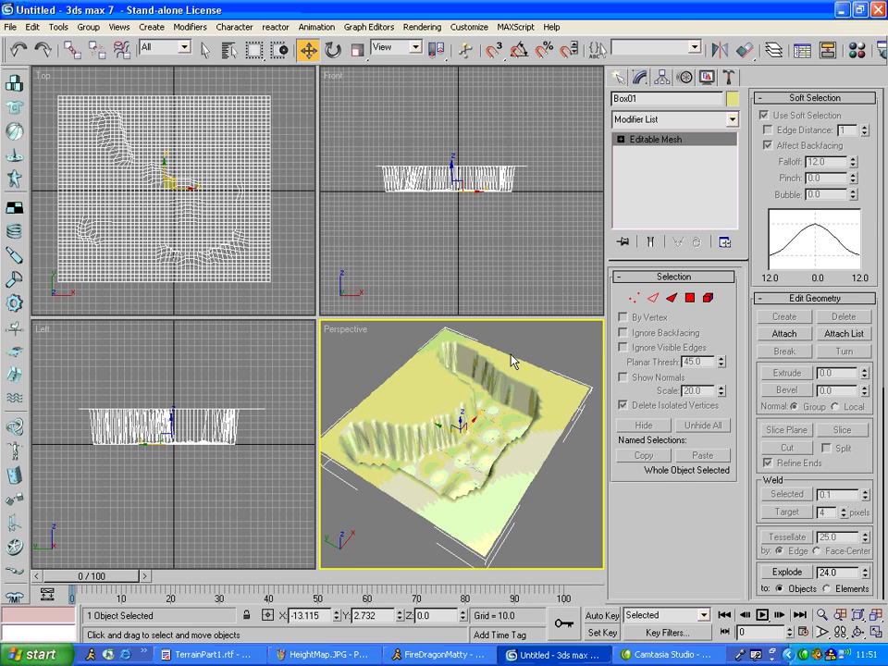
Render the Perspective view as a single 640 by 480 frame and close the render windows.
left_click(437, 34)
left_click(421, 43)
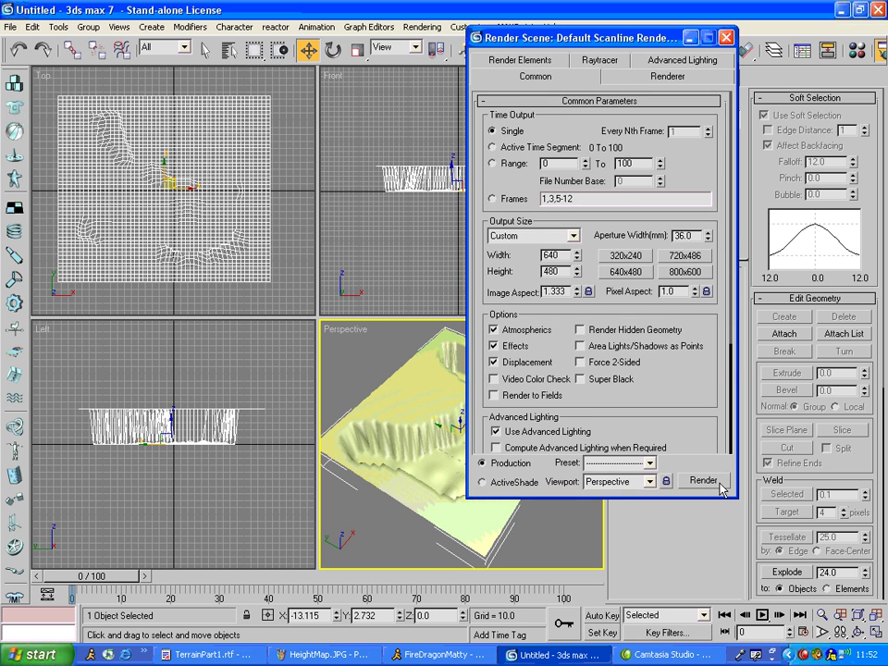
left_click(714, 480)
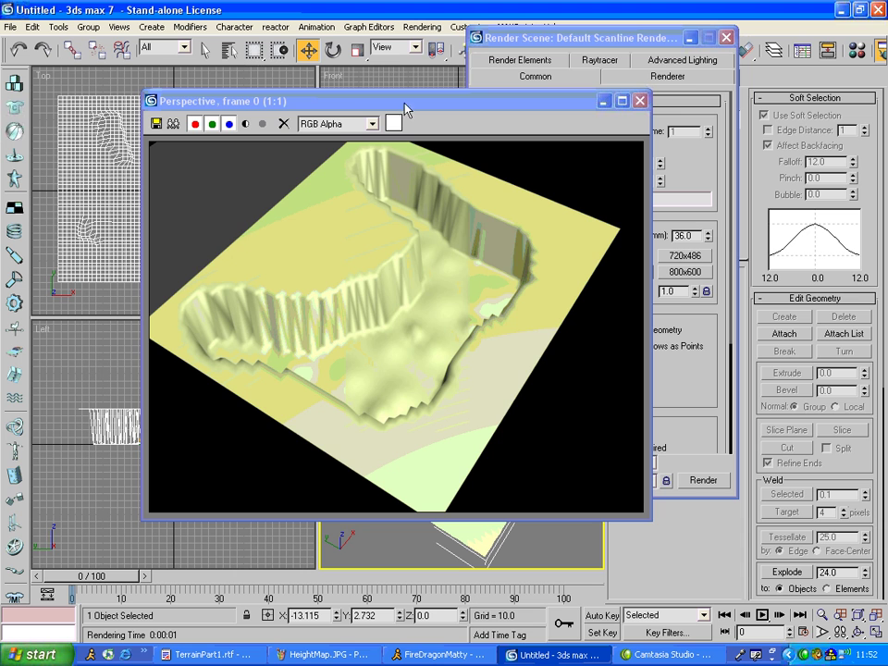
left_click(640, 101)
left_click(727, 38)
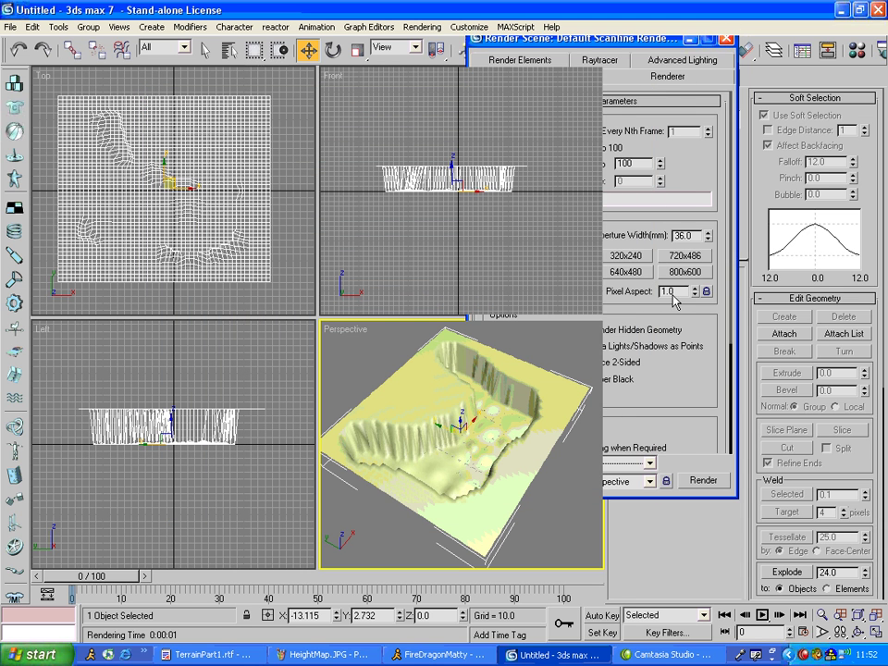
Unhide all hidden polygons of the terrain mesh and leave polygon editing.
left_click(690, 298)
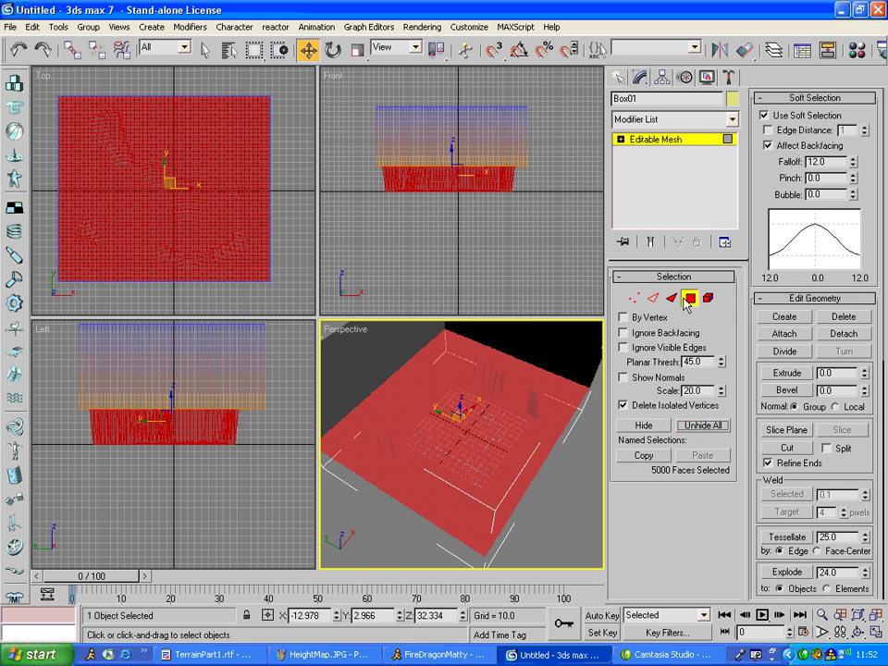
left_click(687, 299)
mouse_move(520, 440)
middle_mouse_down("alt")
mouse_move(511, 380)
mouse_move(477, 411)
mouse_move(429, 404)
mouse_move(534, 392)
mouse_move(446, 371)
mouse_move(501, 461)
mouse_move(531, 440)
mouse_move(517, 478)
mouse_move(470, 405)
mouse_move(487, 402)
mouse_move(484, 463)
mouse_move(546, 442)
mouse_move(444, 468)
mouse_move(428, 424)
middle_mouse_up("alt")
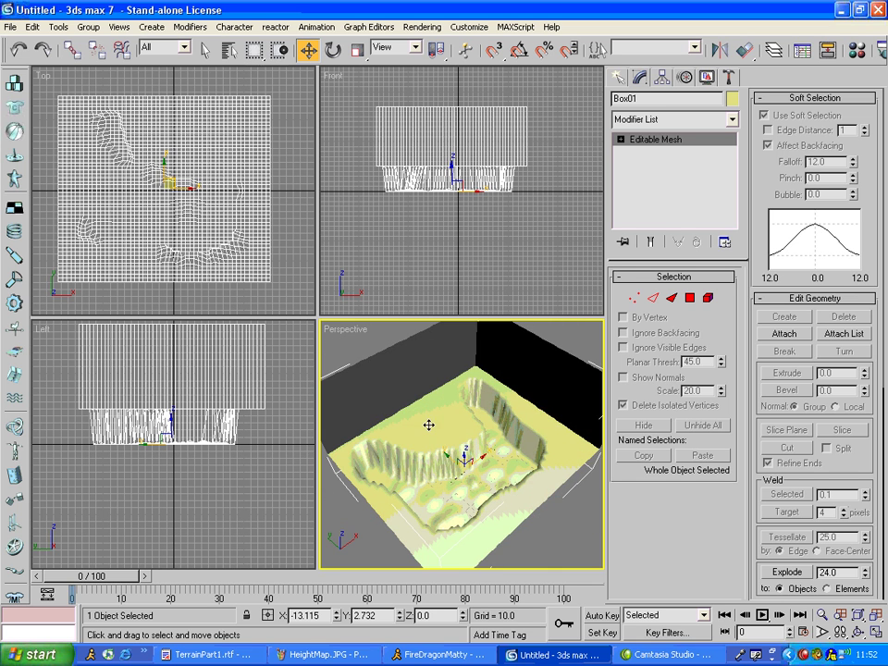
Save the scene as TutorialTerrain in the scenes folder.
left_click(10, 27)
left_click(62, 121)
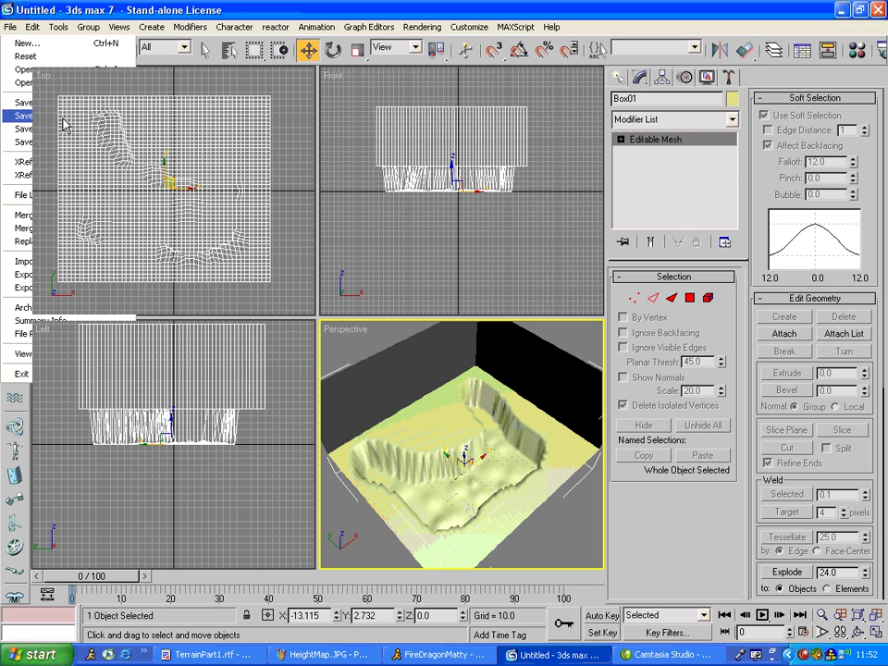
type("T")
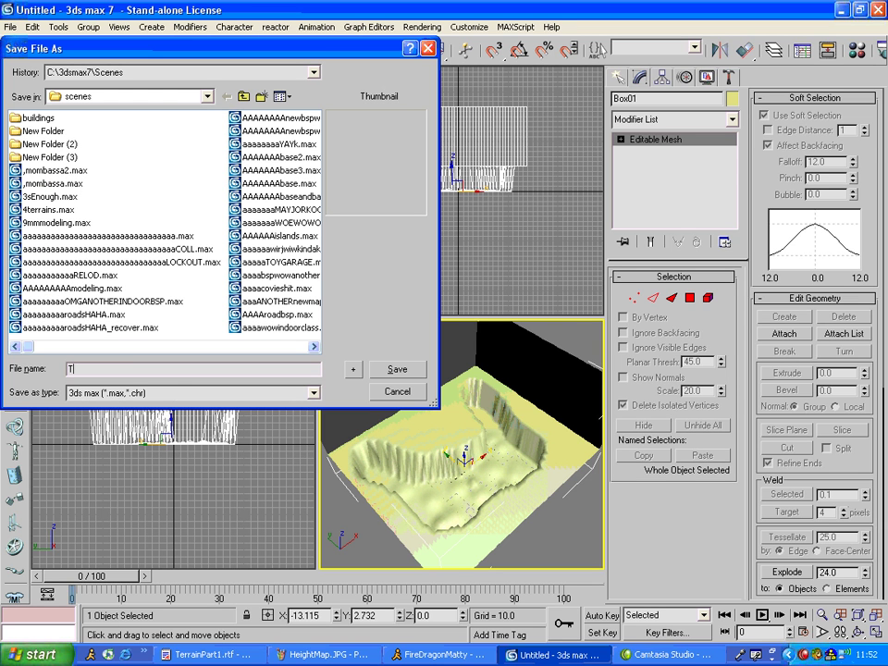
type("utor")
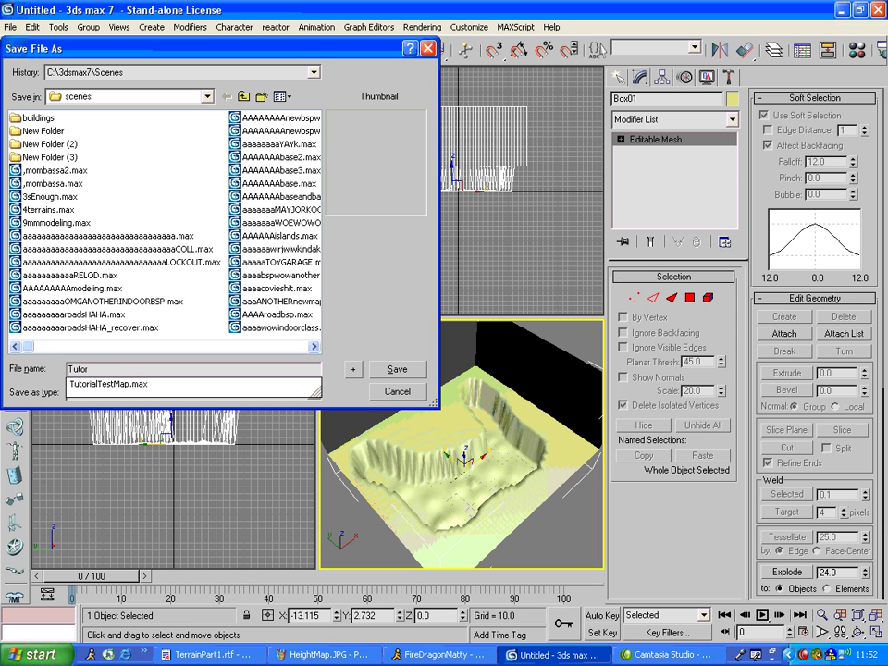
type("ialTerrain")
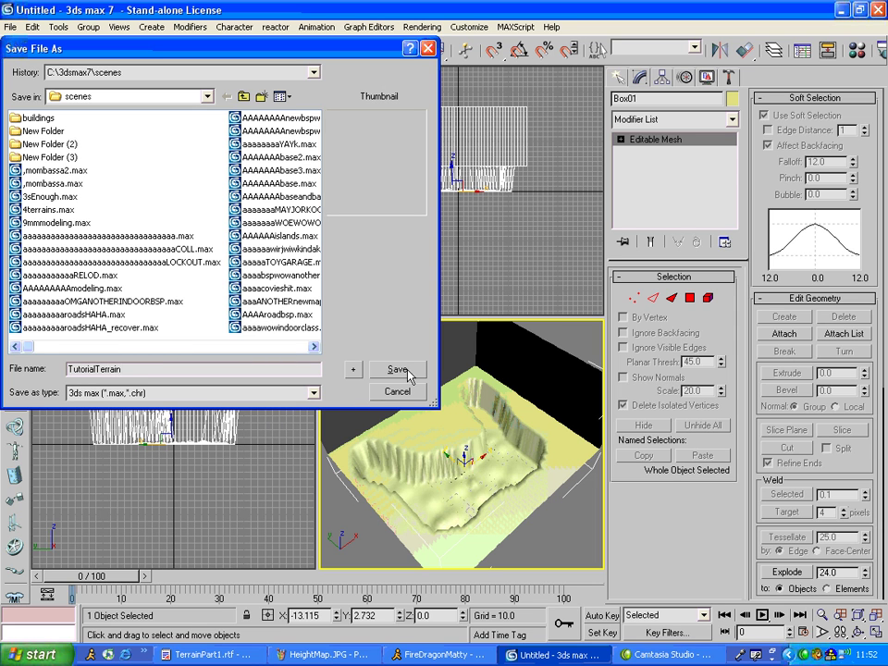
left_click(408, 372)
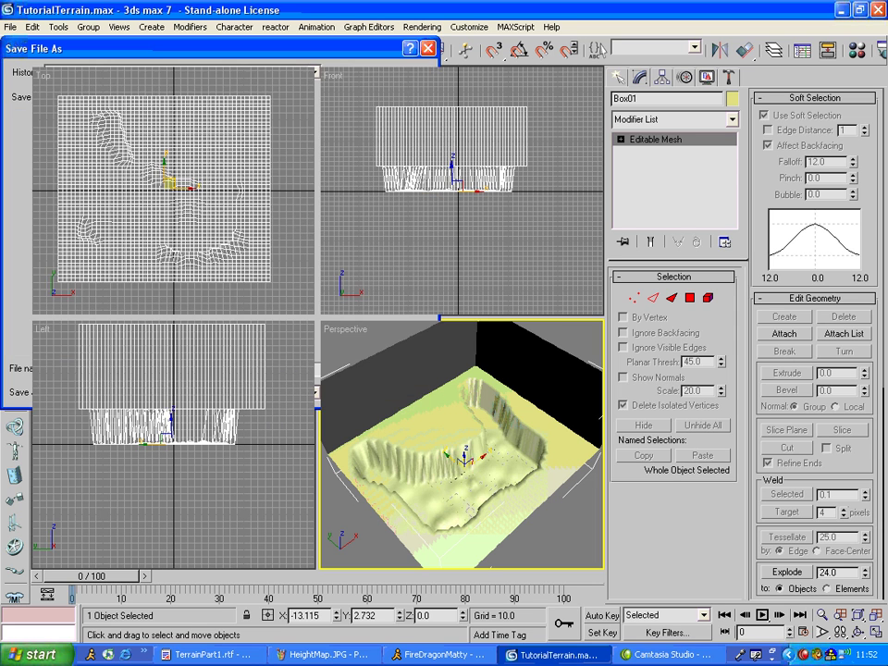
right_click(806, 655)
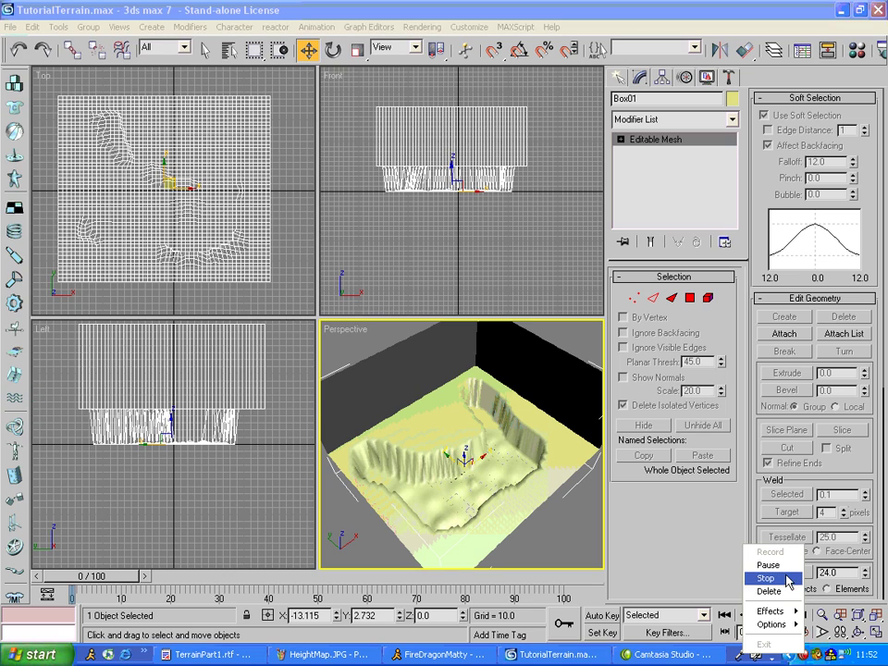